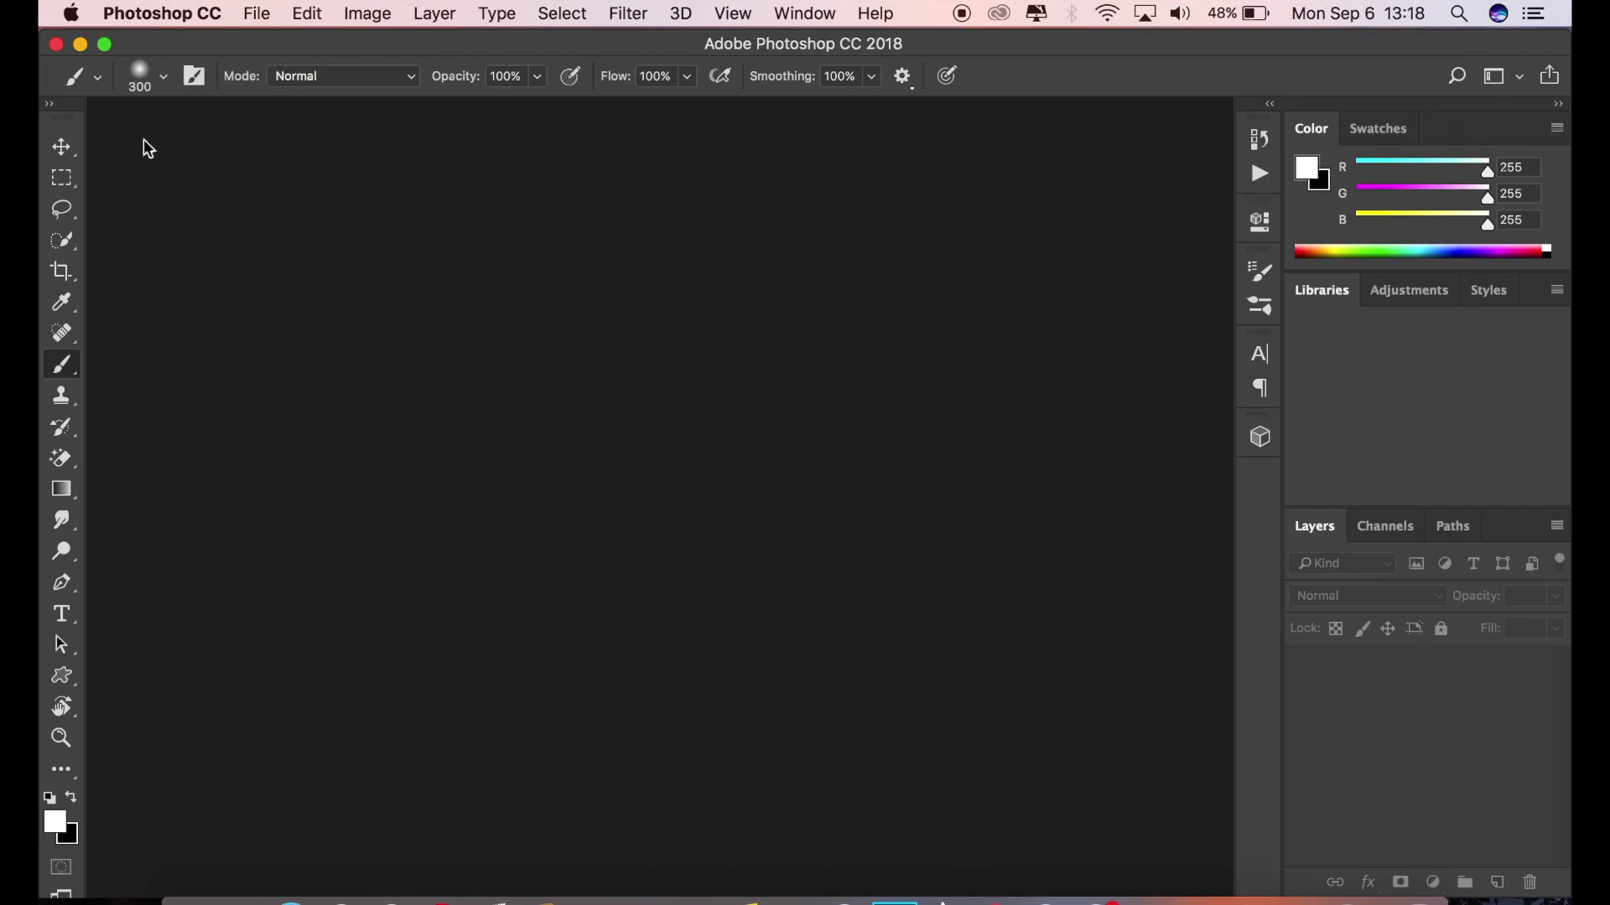
- Open the portrait image IMG_0058.jpg from the iCloud Desktop folder
click(68, 156)
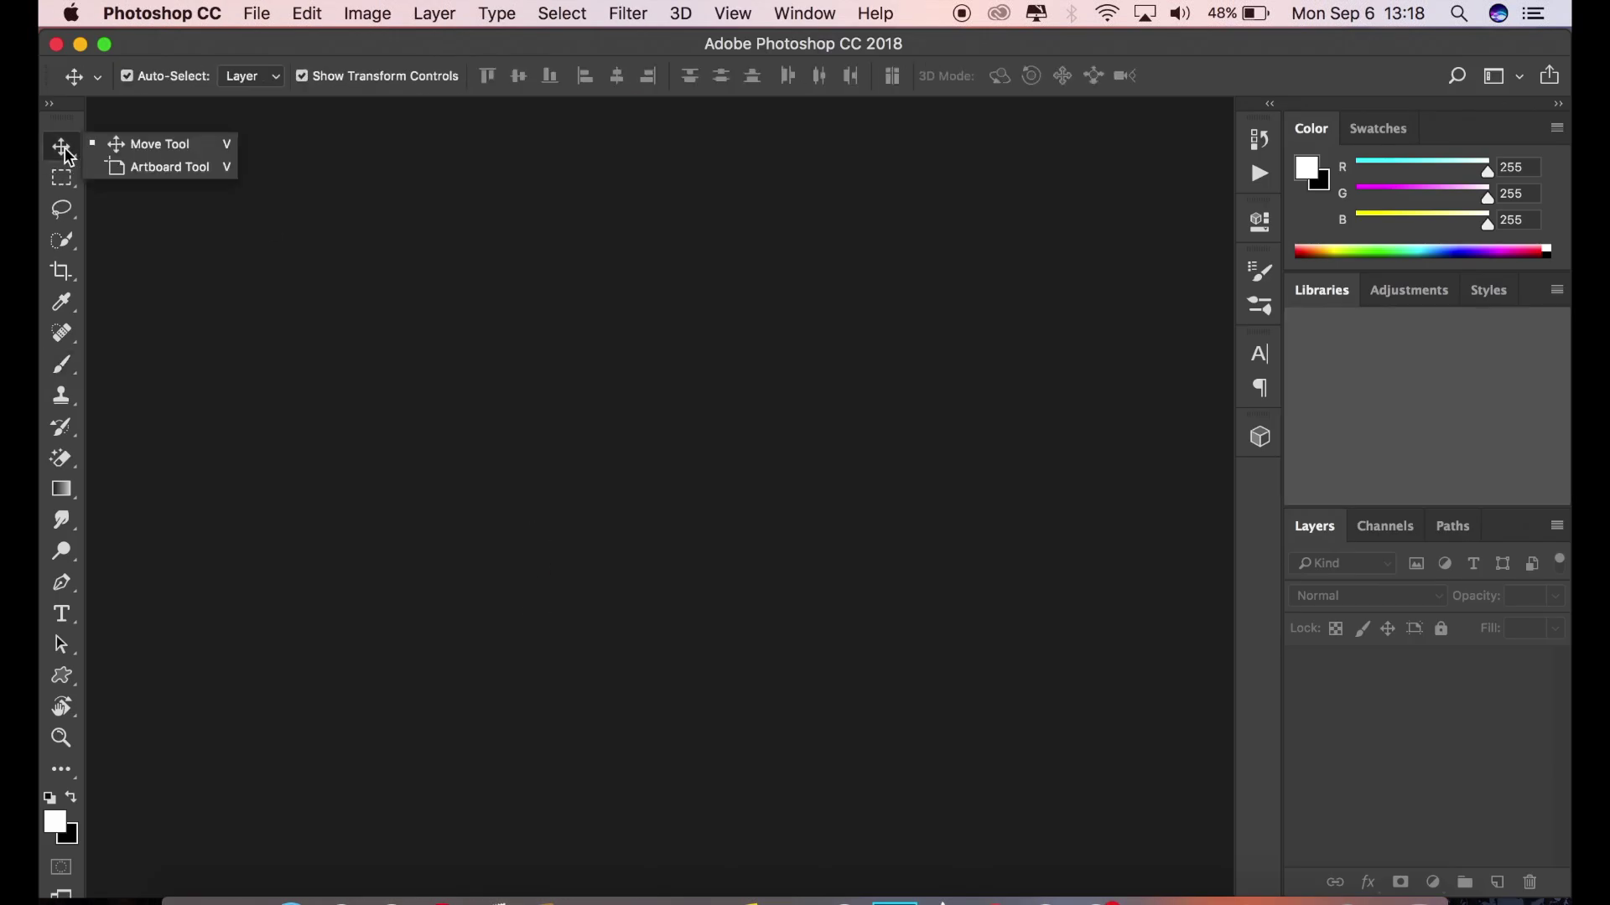
click(256, 13)
click(275, 65)
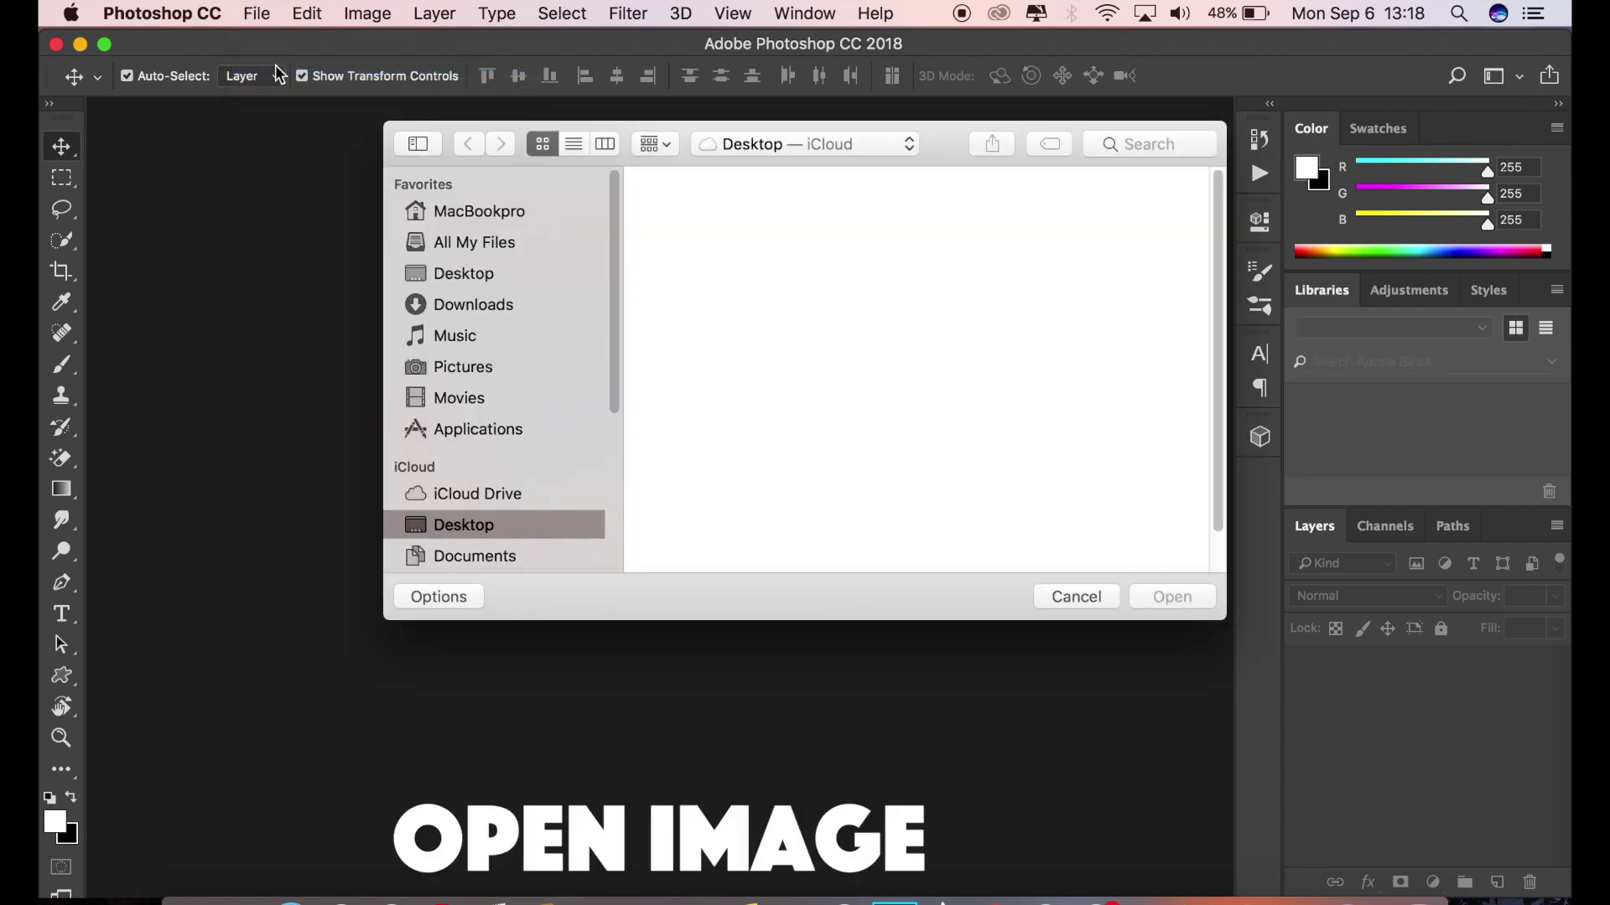
click(689, 216)
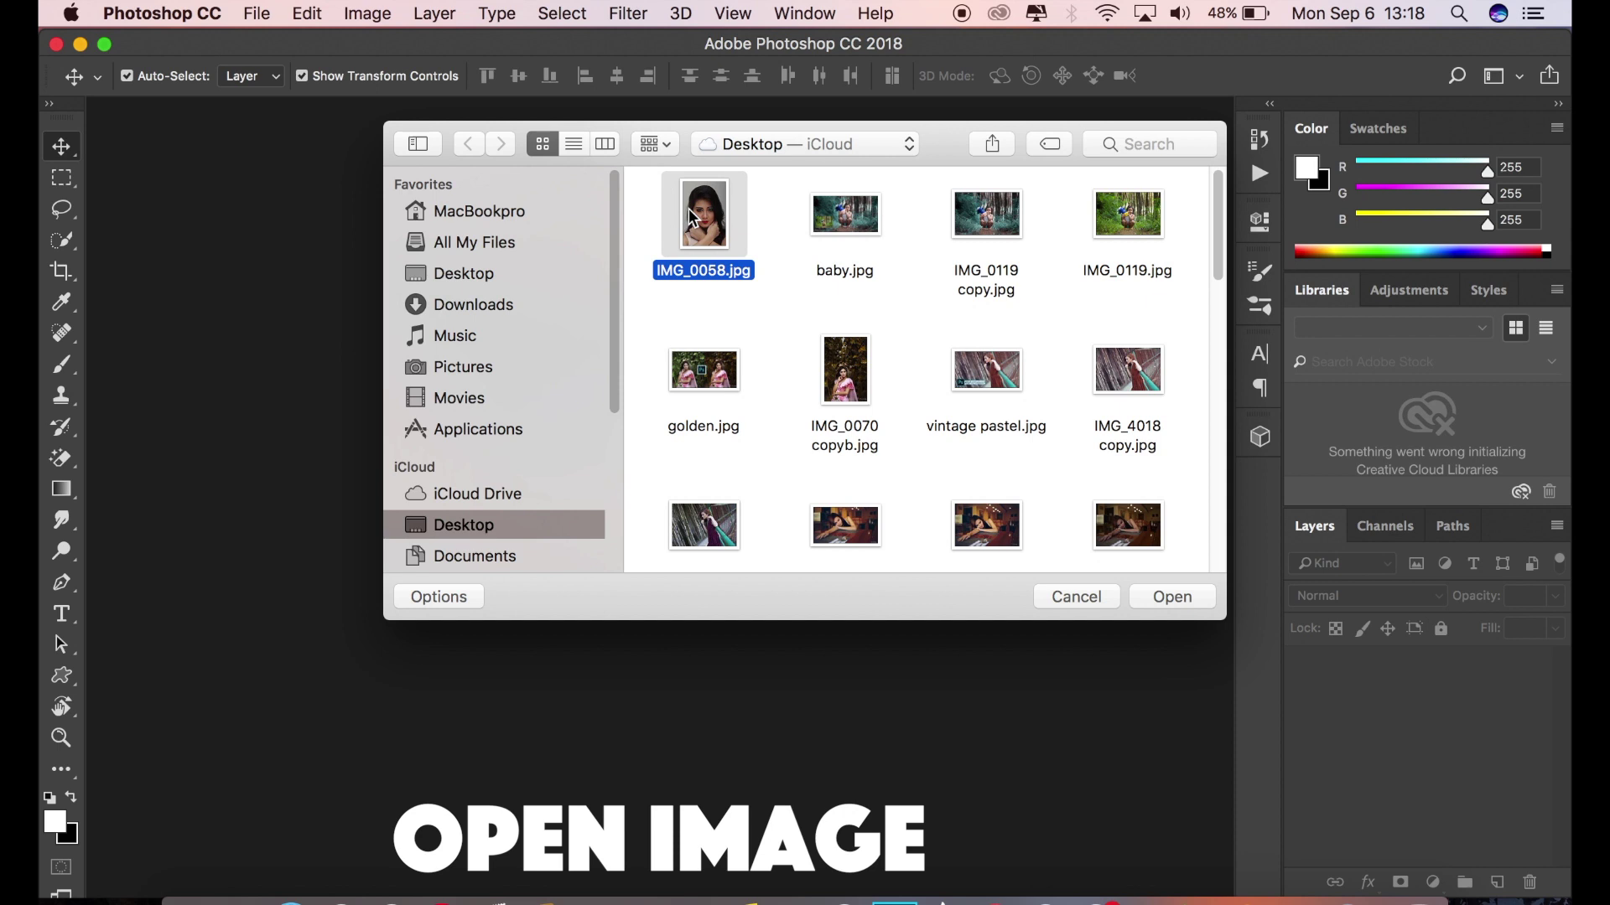
double_click(683, 216)
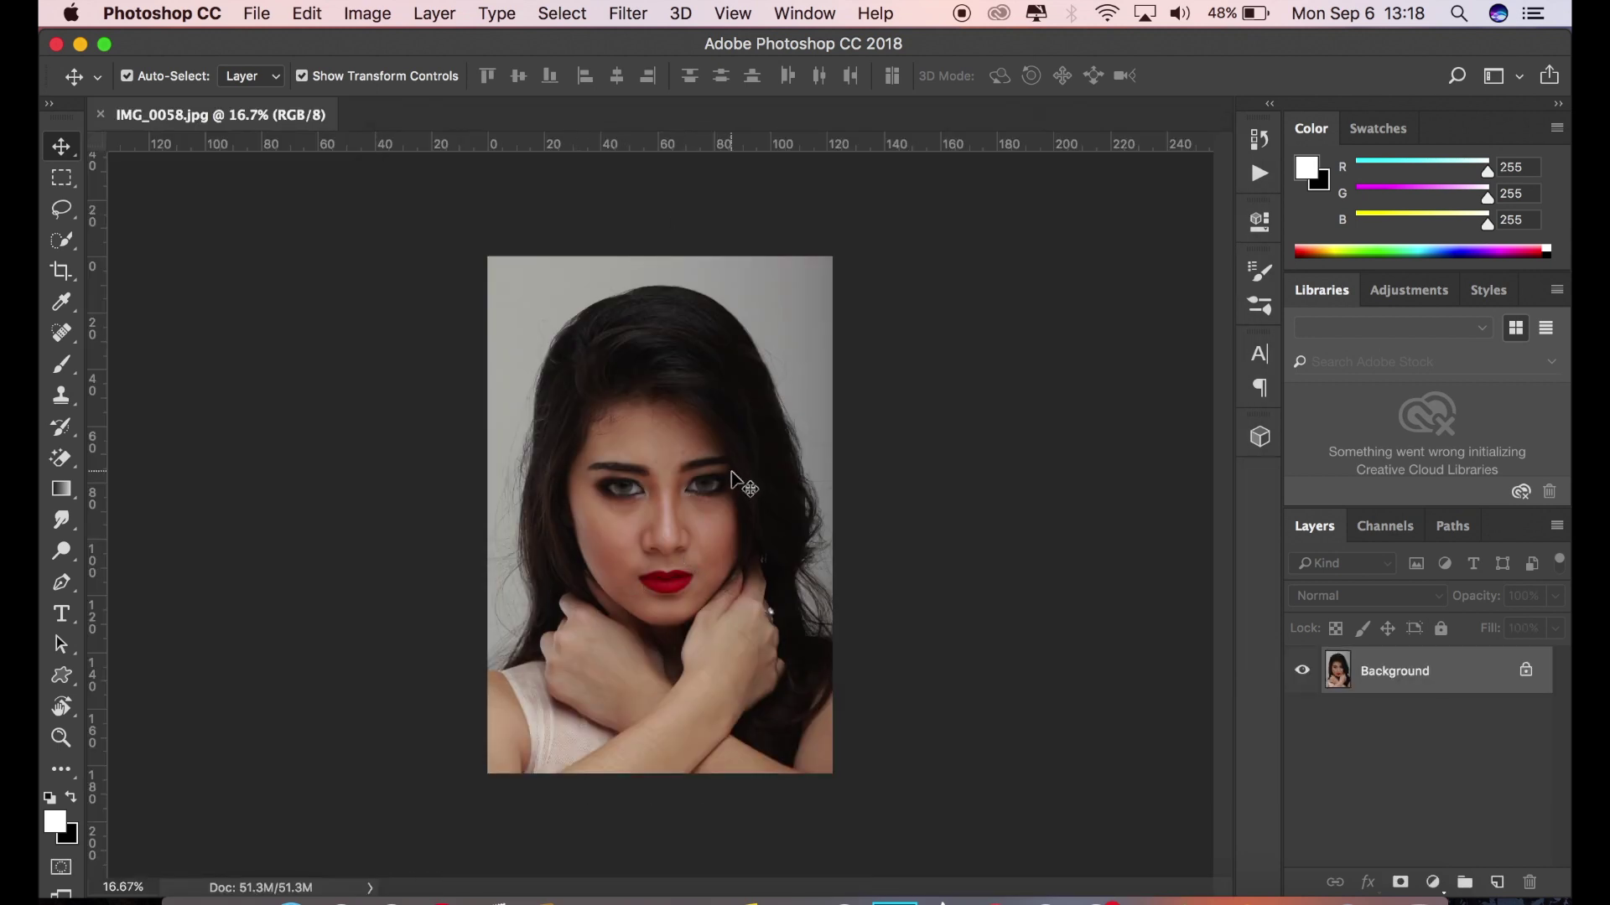
- Duplicate the Background layer and invert the colors of the copy
key(super+plus)
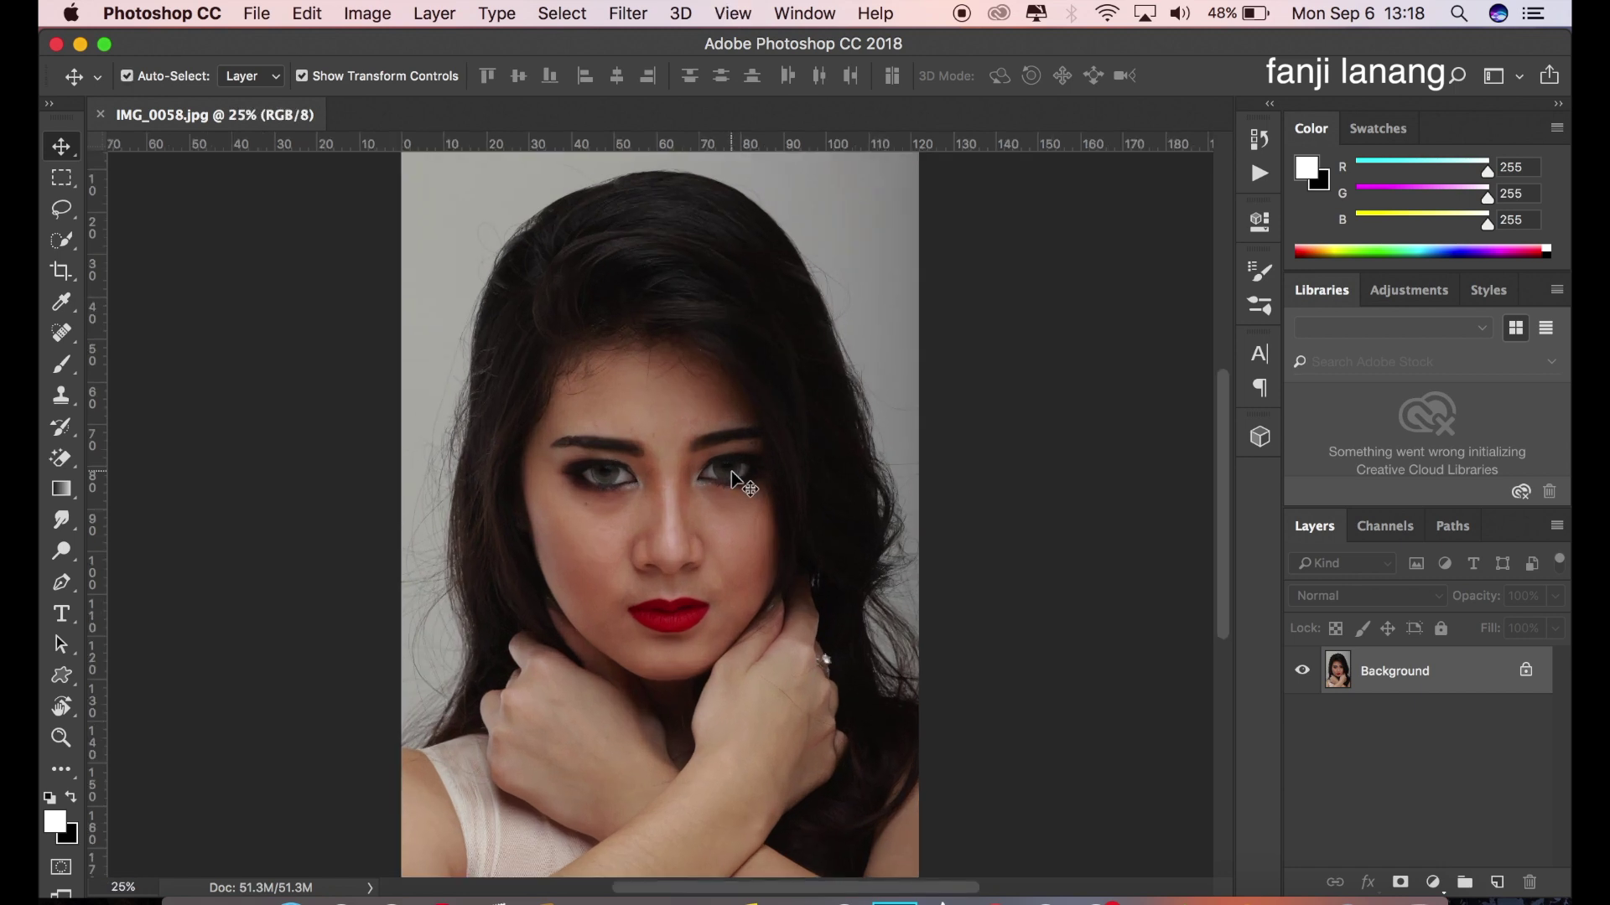
drag(1391, 681, 1501, 881)
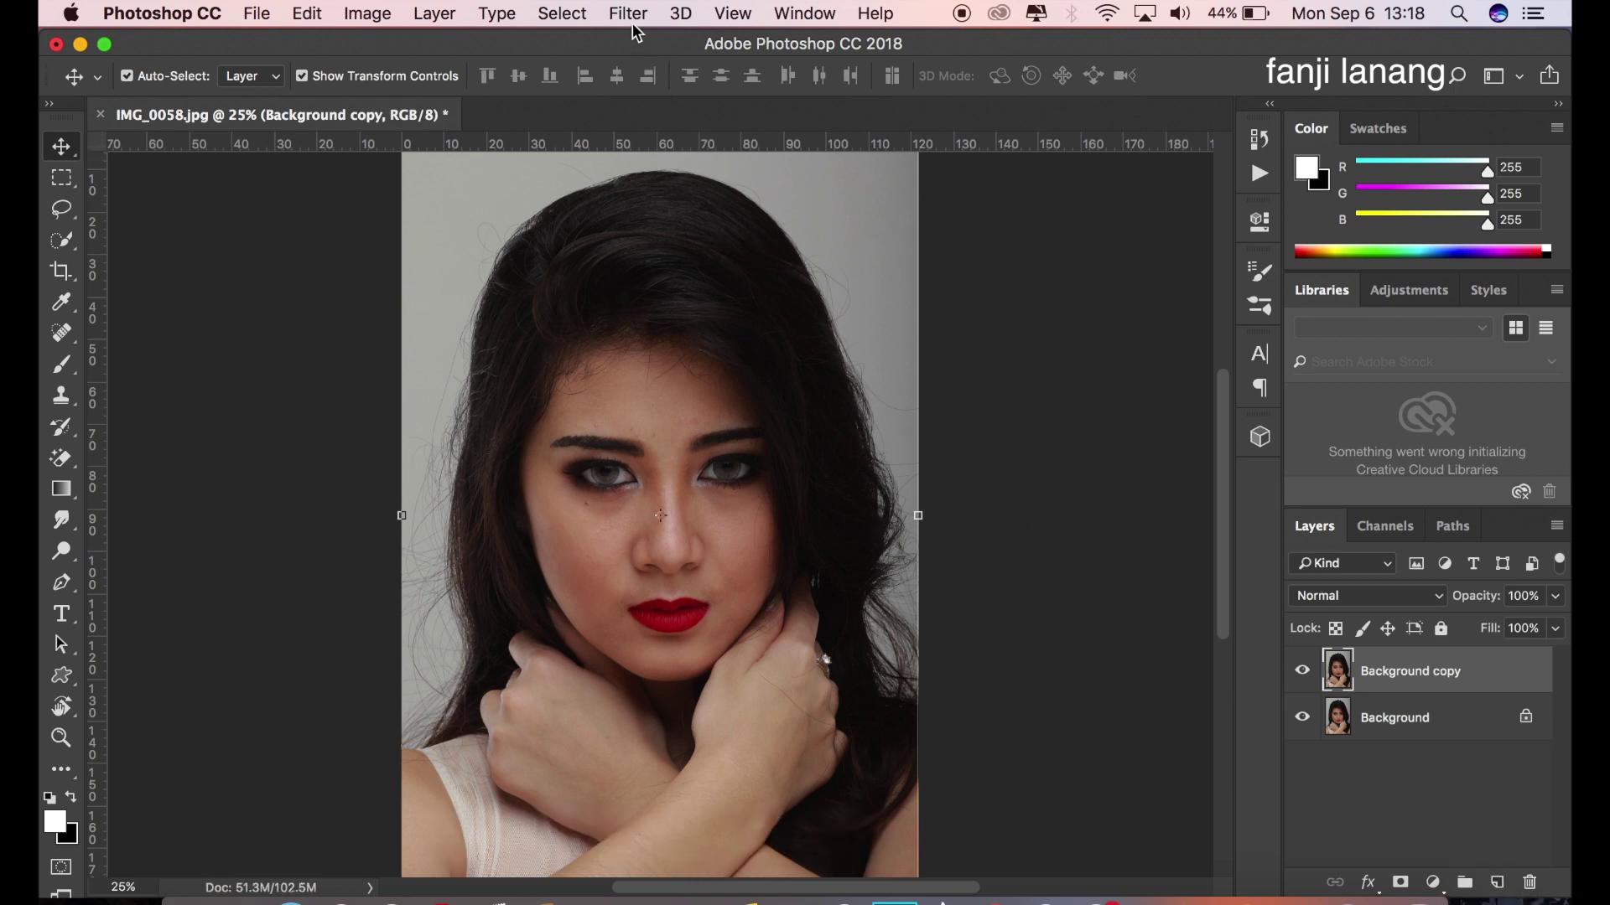
click(367, 13)
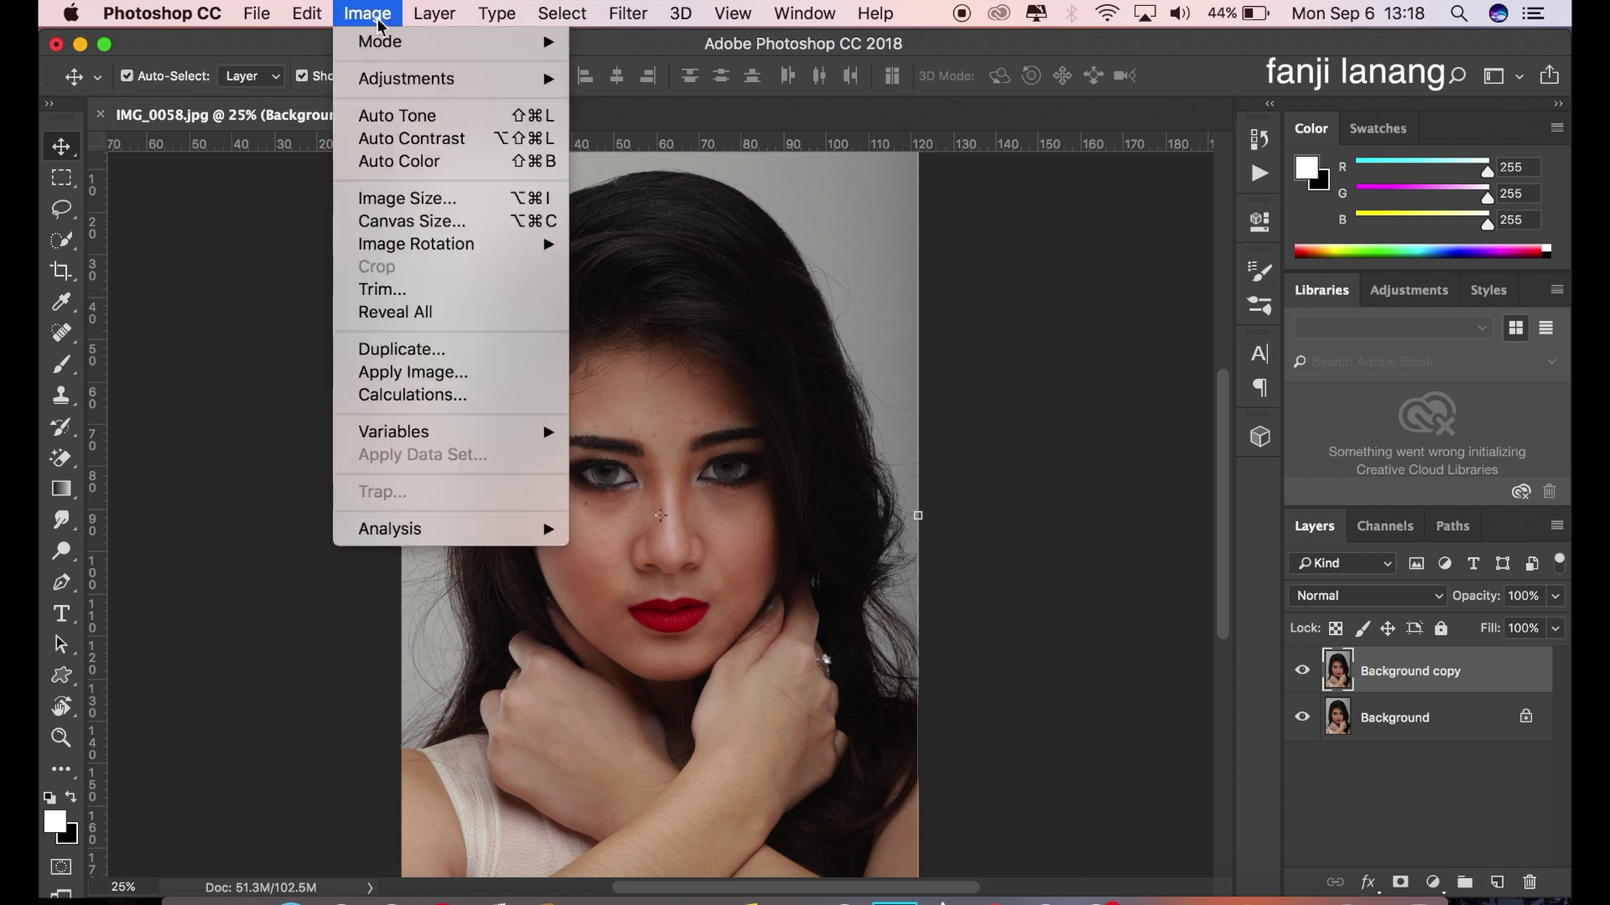
mouse_move(406, 82)
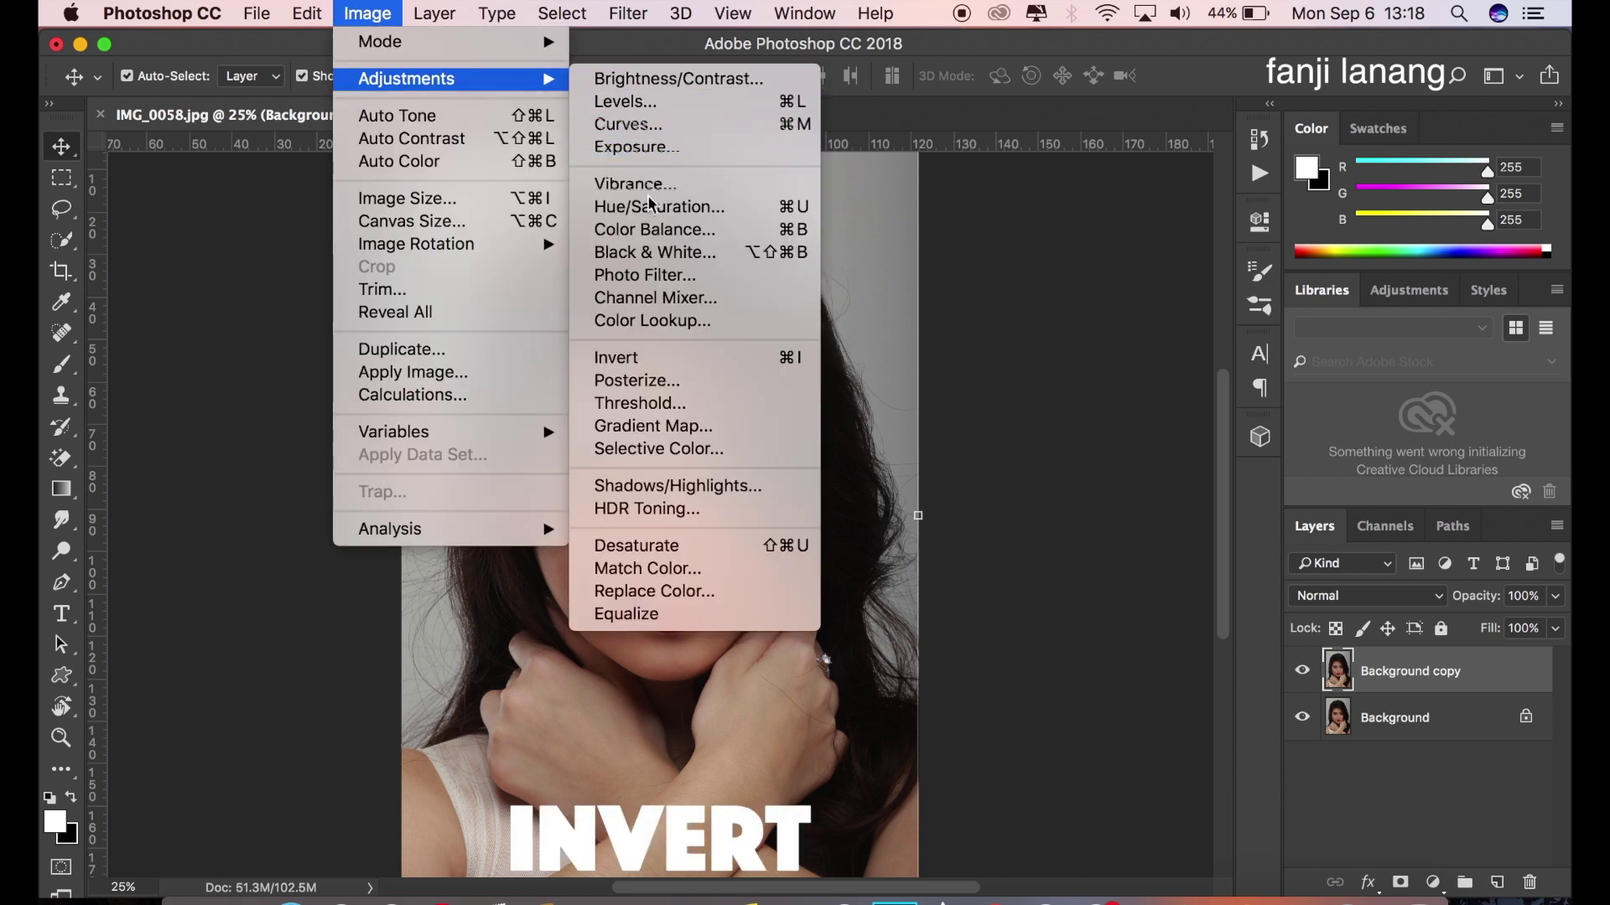
click(709, 367)
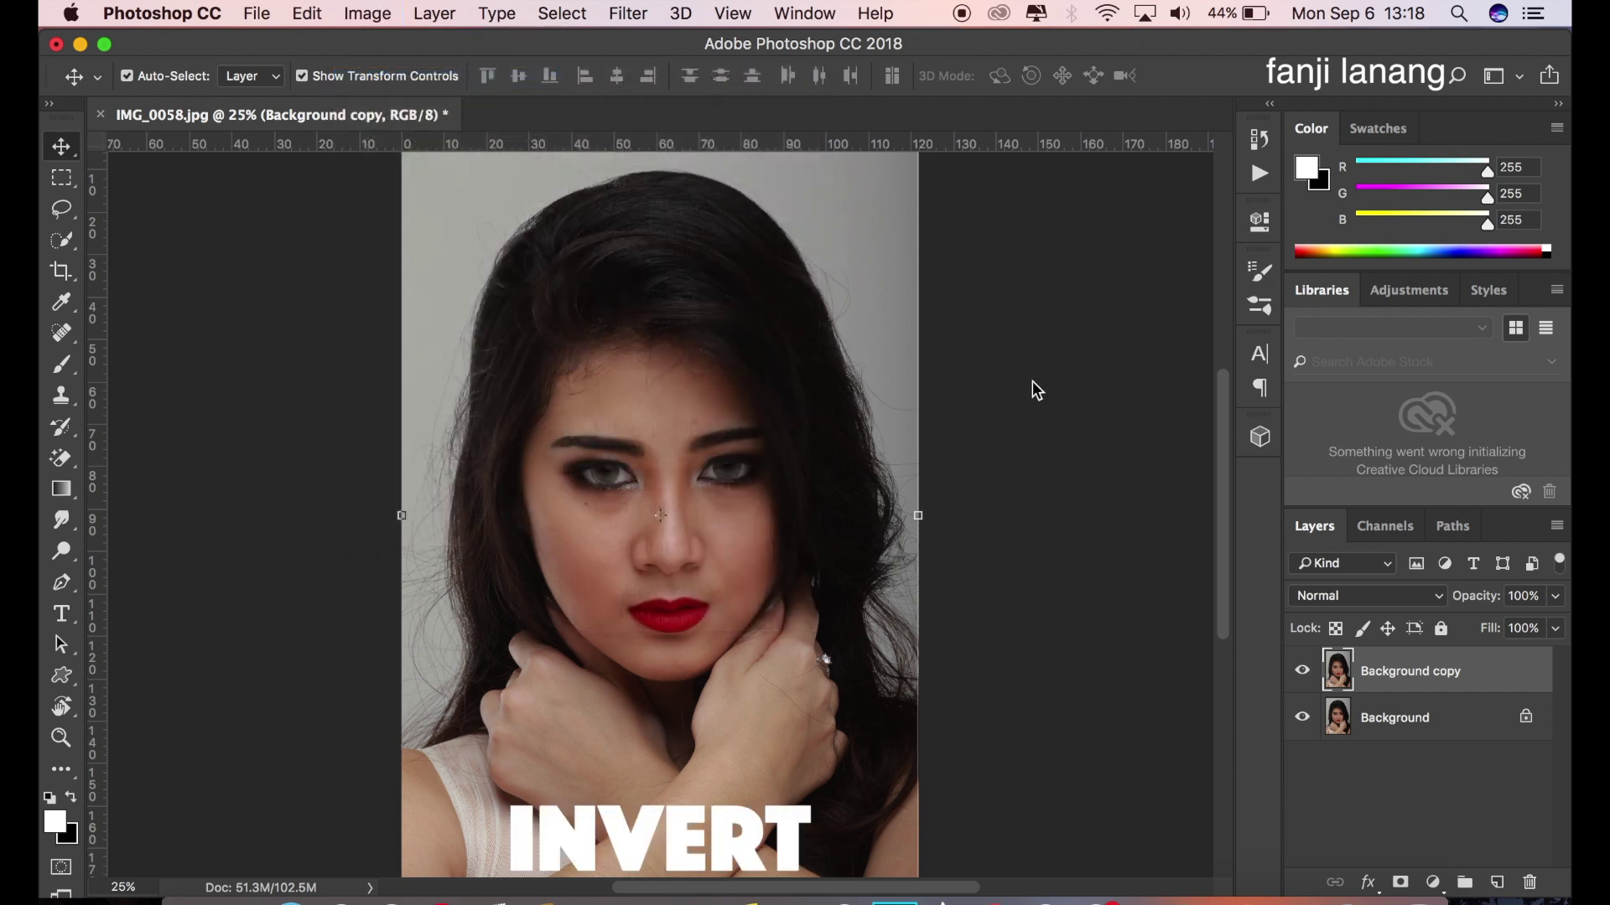
- Set the blend mode of the Background copy layer to Vivid Light and compare the image with and without the layer
click(1323, 595)
key(Escape)
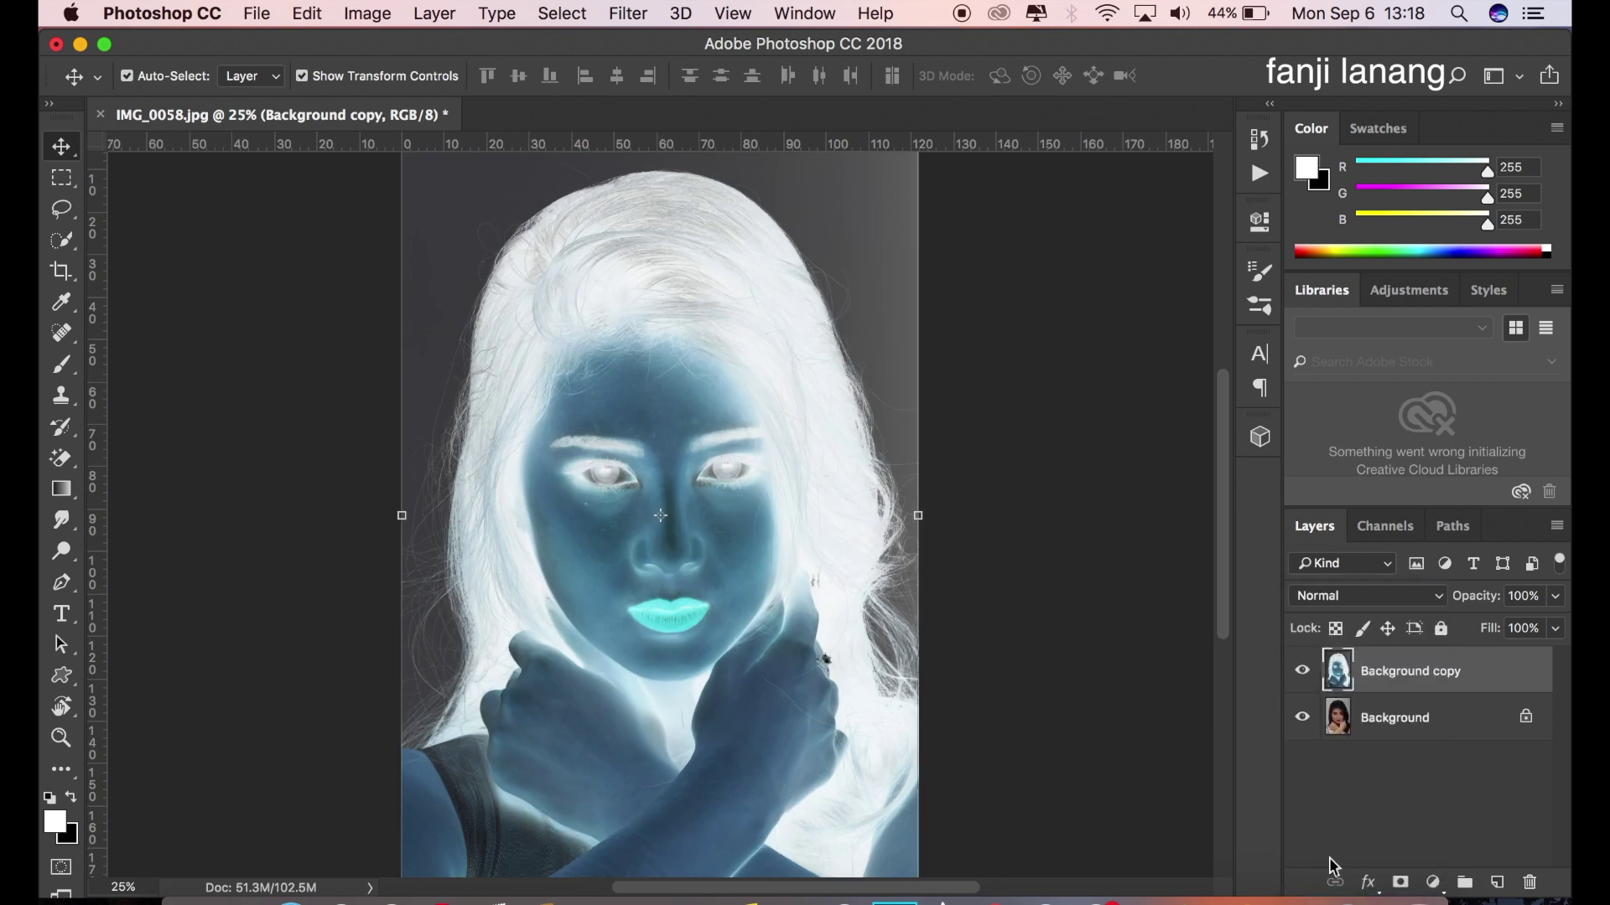
click(1353, 597)
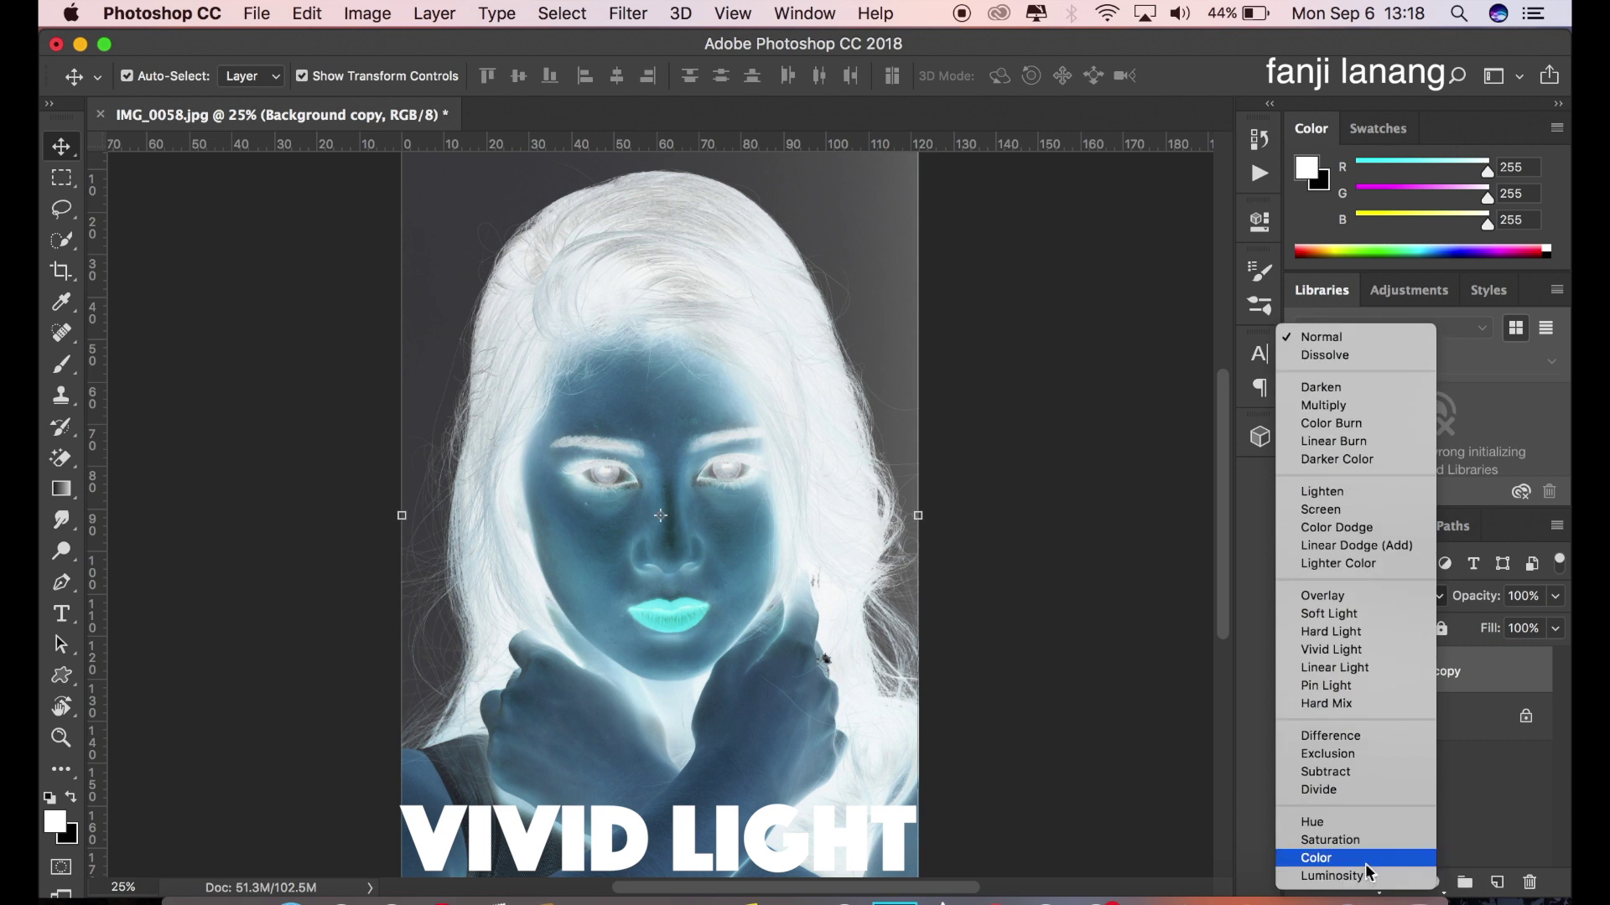
click(1348, 657)
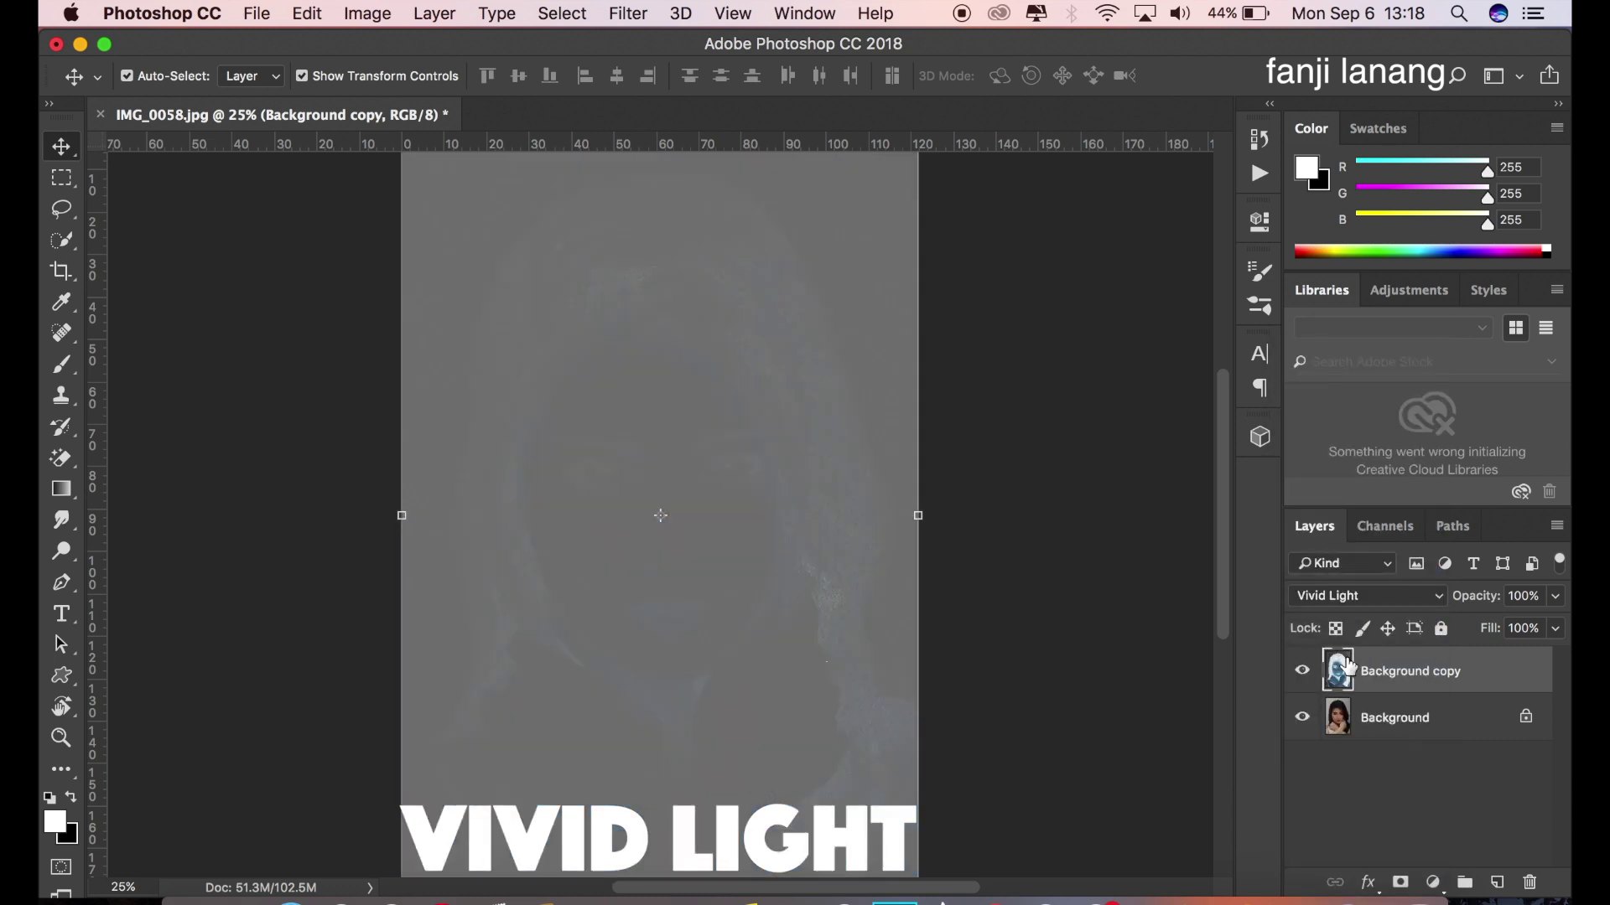
click(1304, 670)
click(1304, 669)
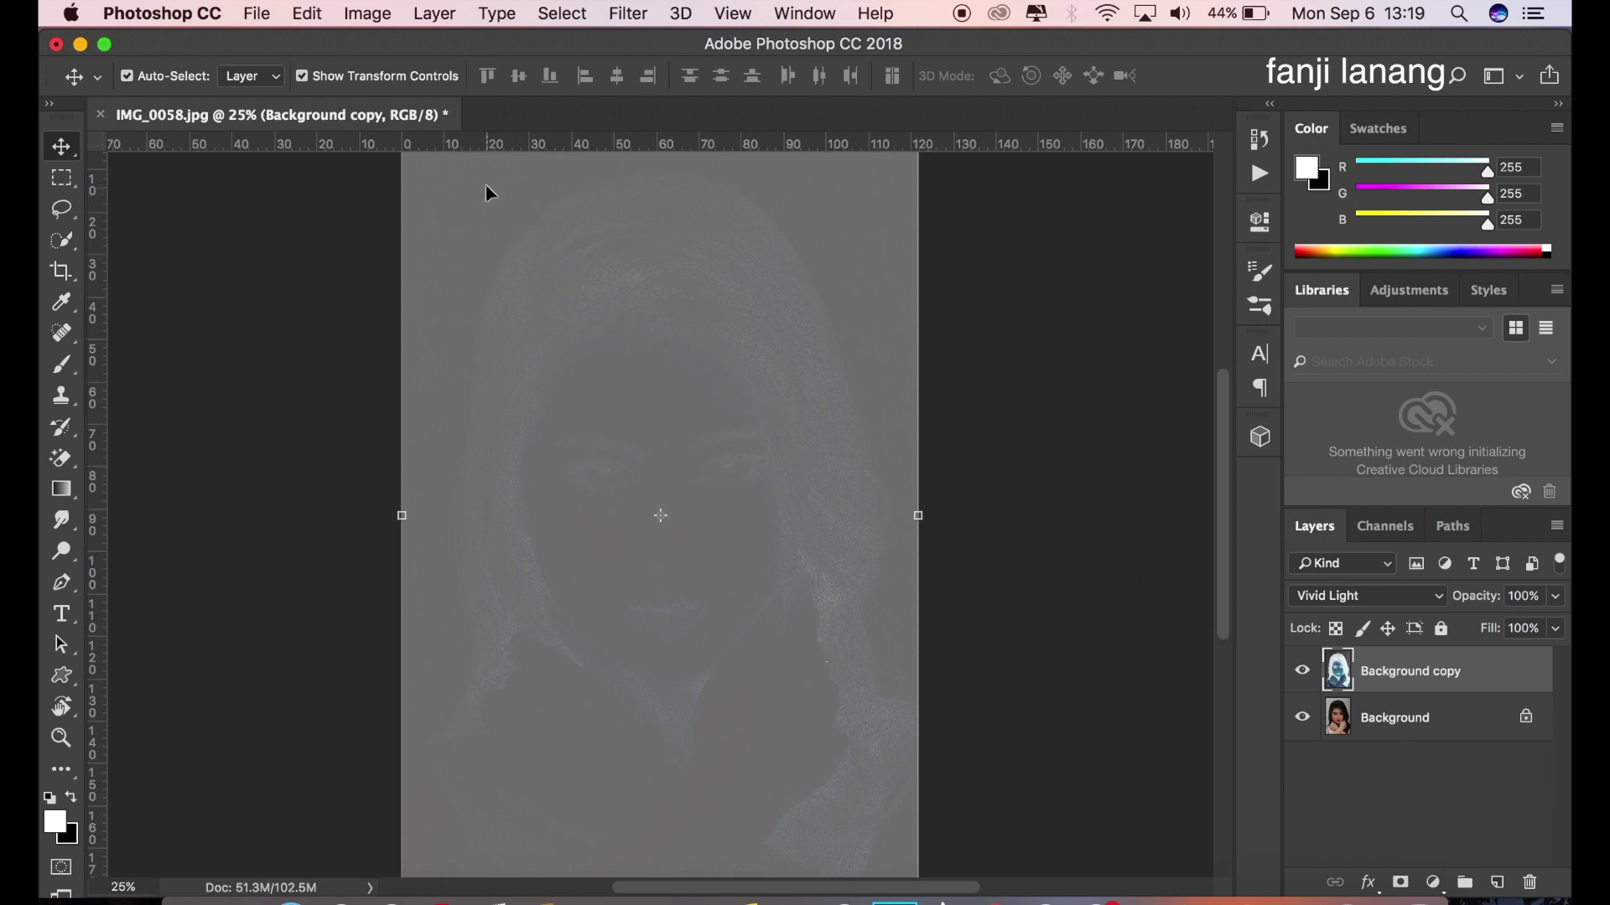
- Apply a High Pass filter with a radius of 24 pixels to the Background copy layer
click(628, 14)
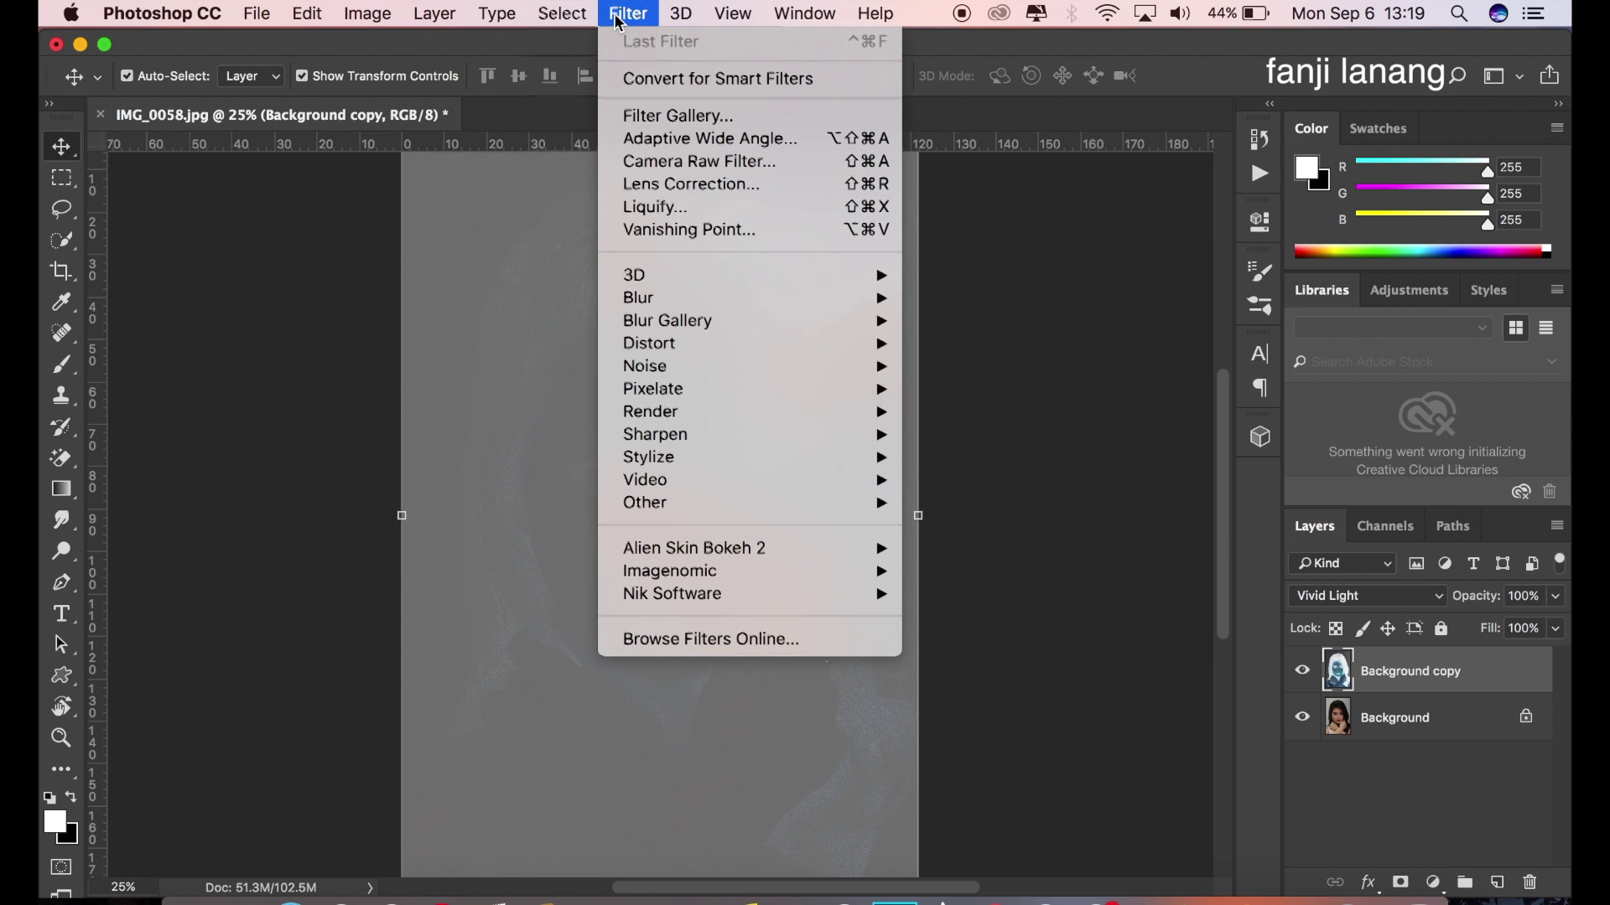
mouse_move(707, 300)
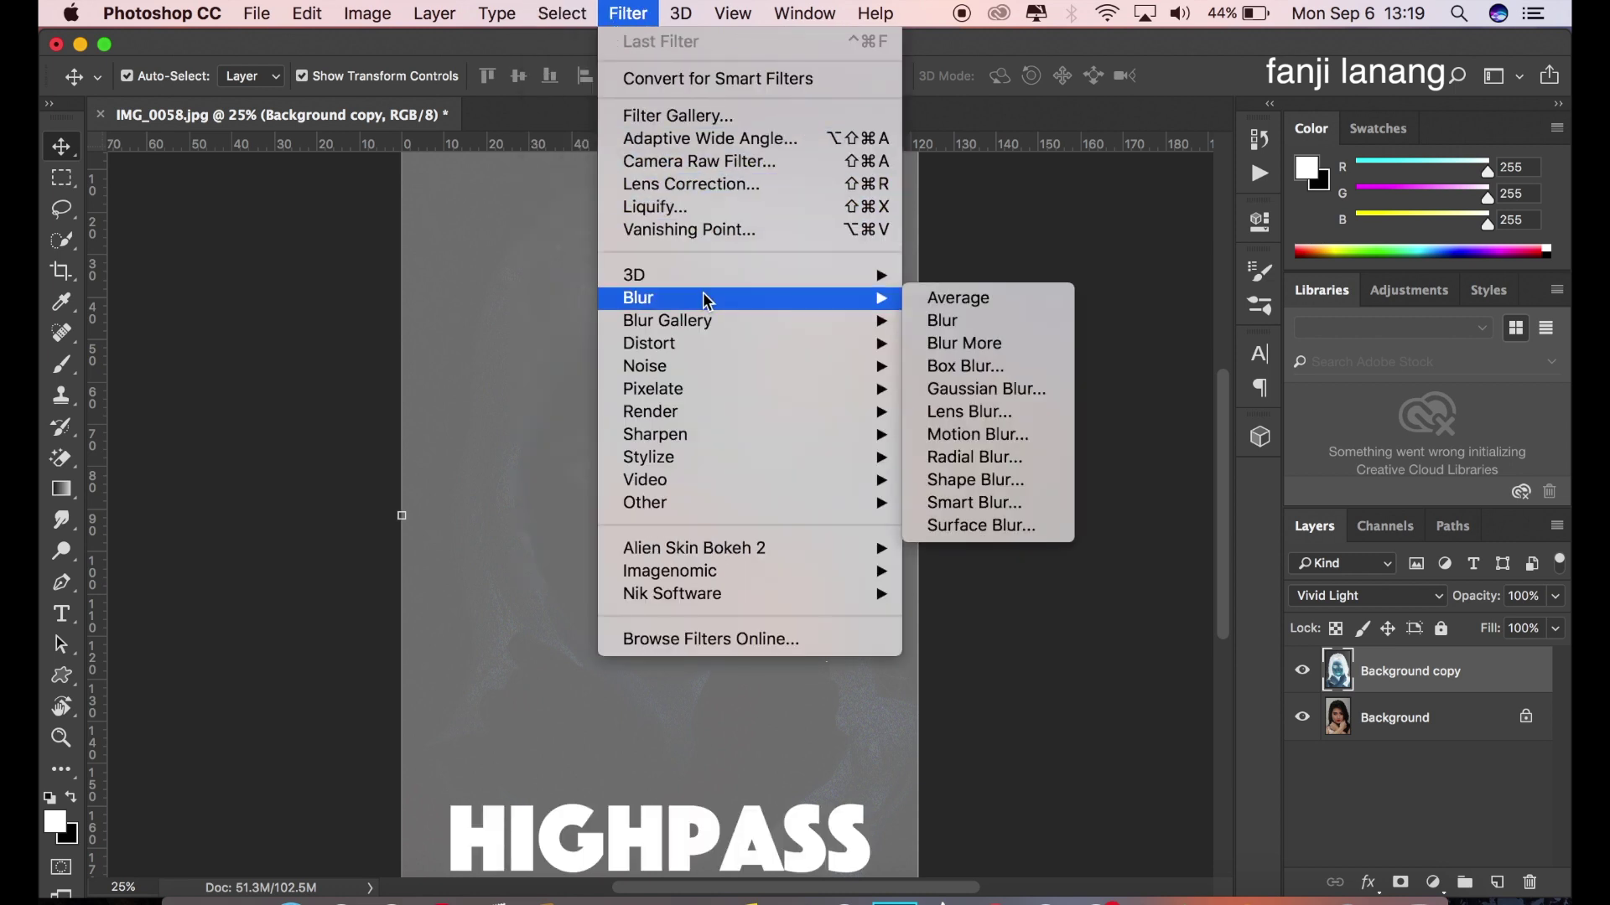
mouse_move(876, 507)
click(971, 525)
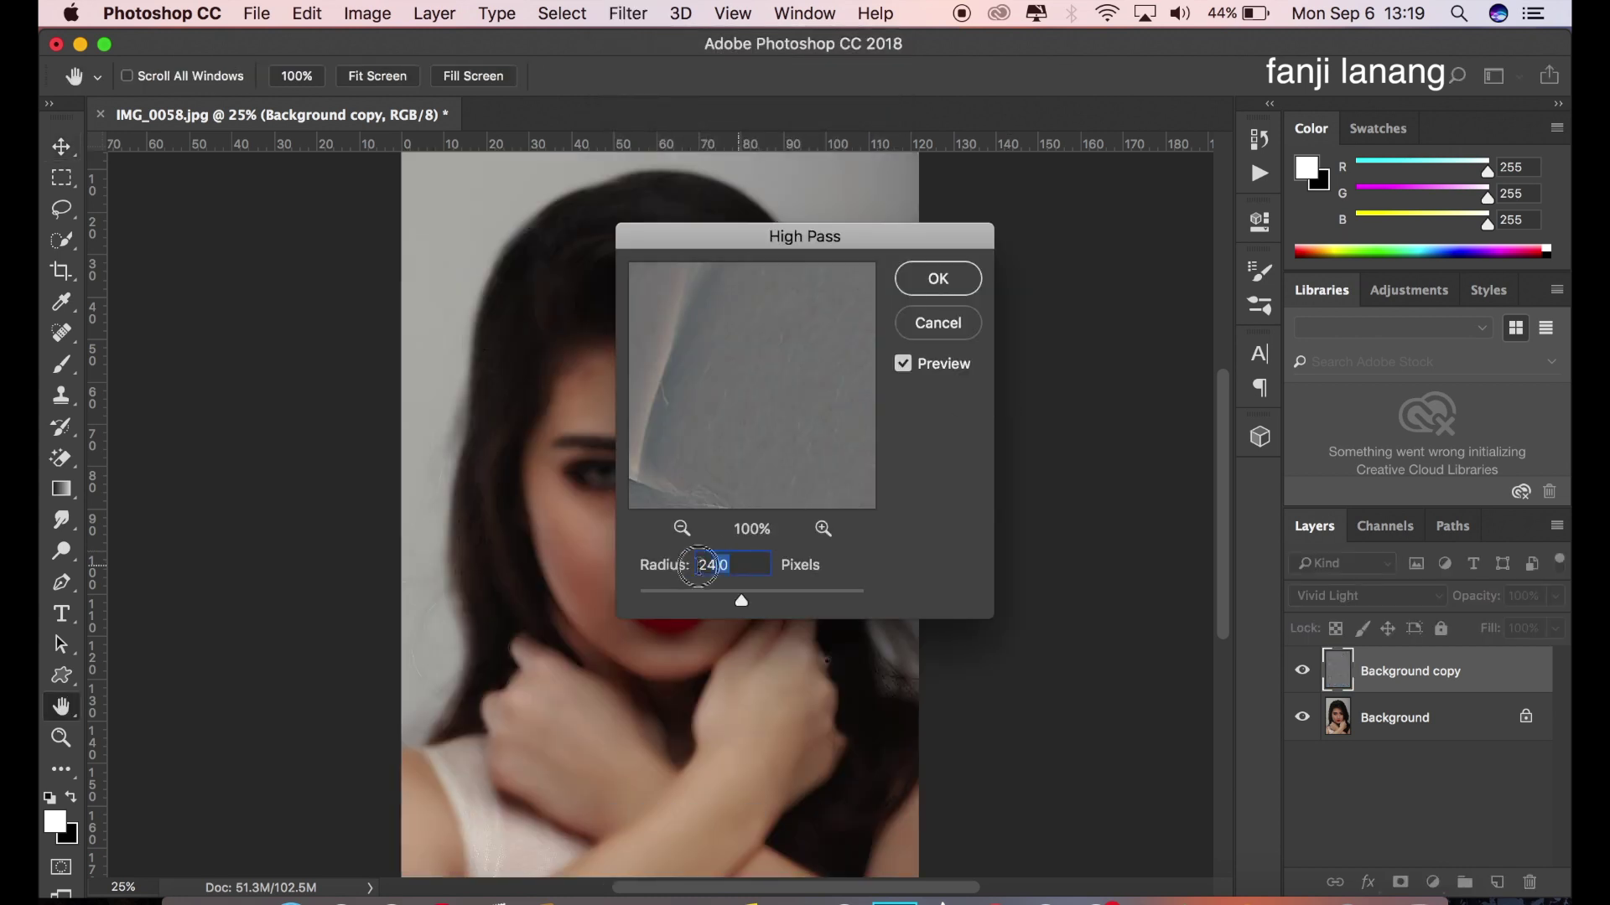
text(20)
drag(719, 247, 942, 228)
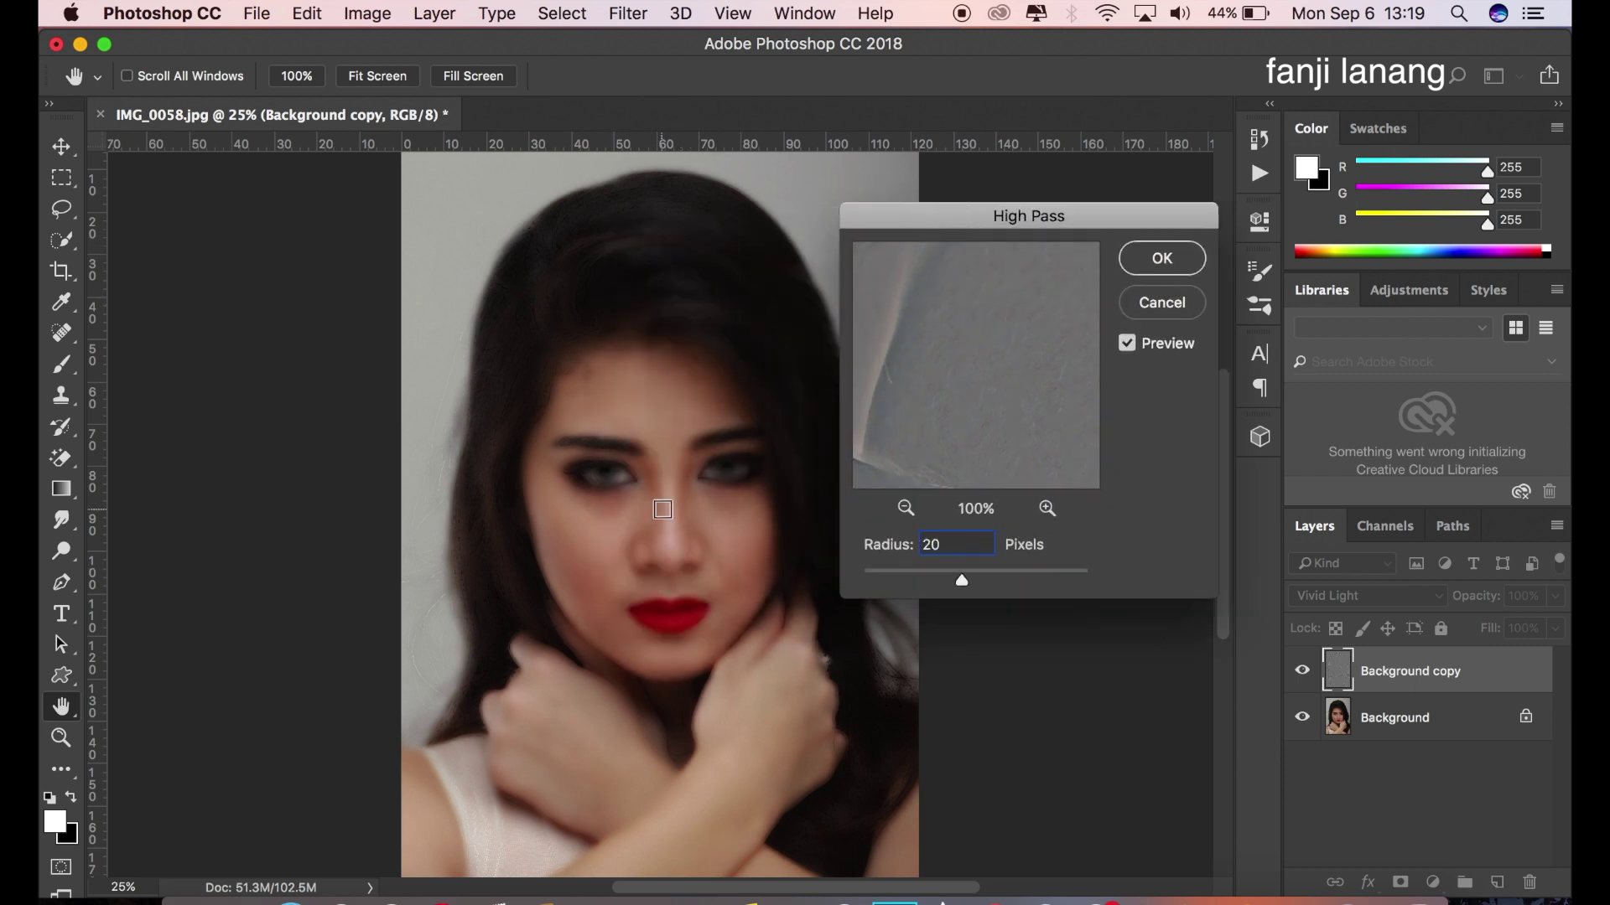
click(662, 509)
click(864, 549)
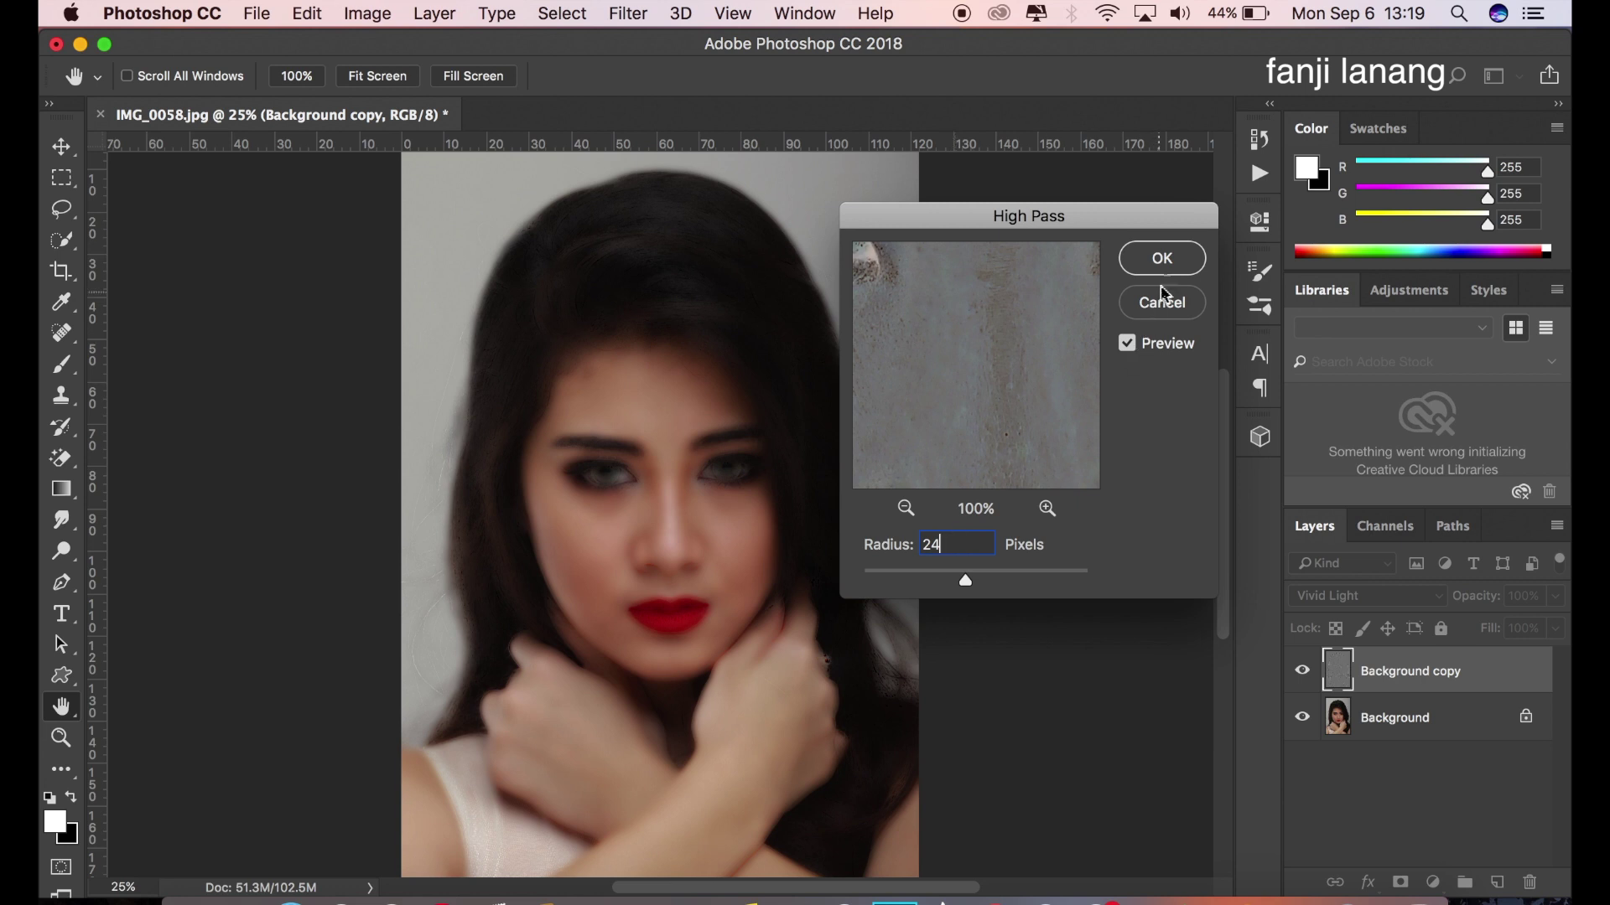
click(1163, 258)
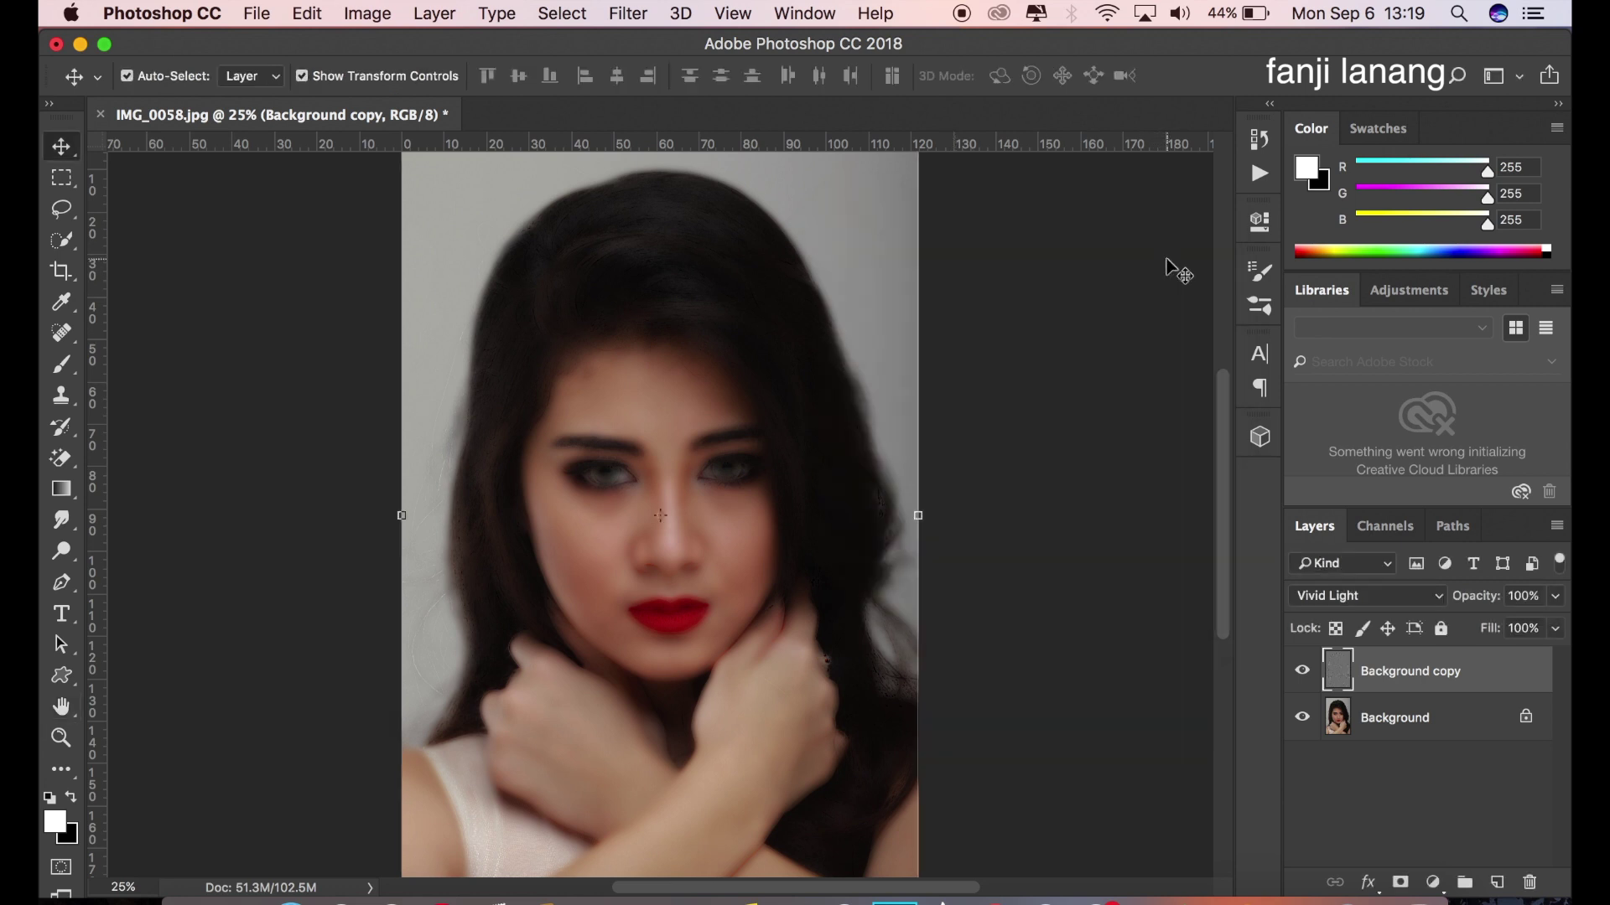
- Apply a Gaussian Blur with a radius of 3.7 pixels to the Background copy layer, checking the effect on the face up close
click(629, 13)
mouse_move(701, 299)
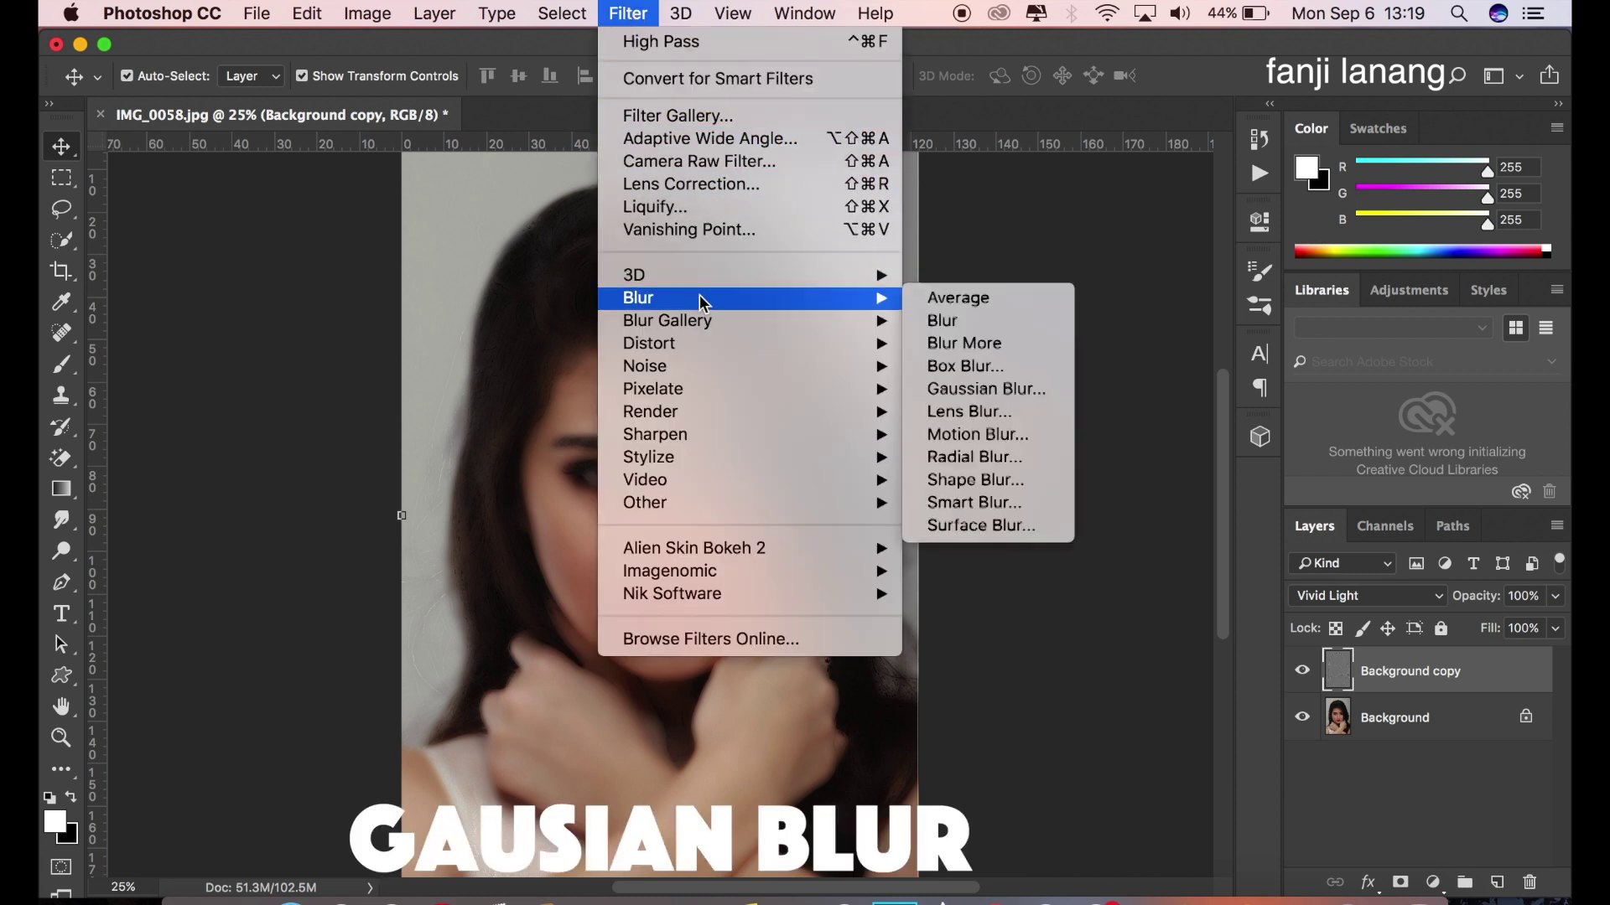
click(1002, 388)
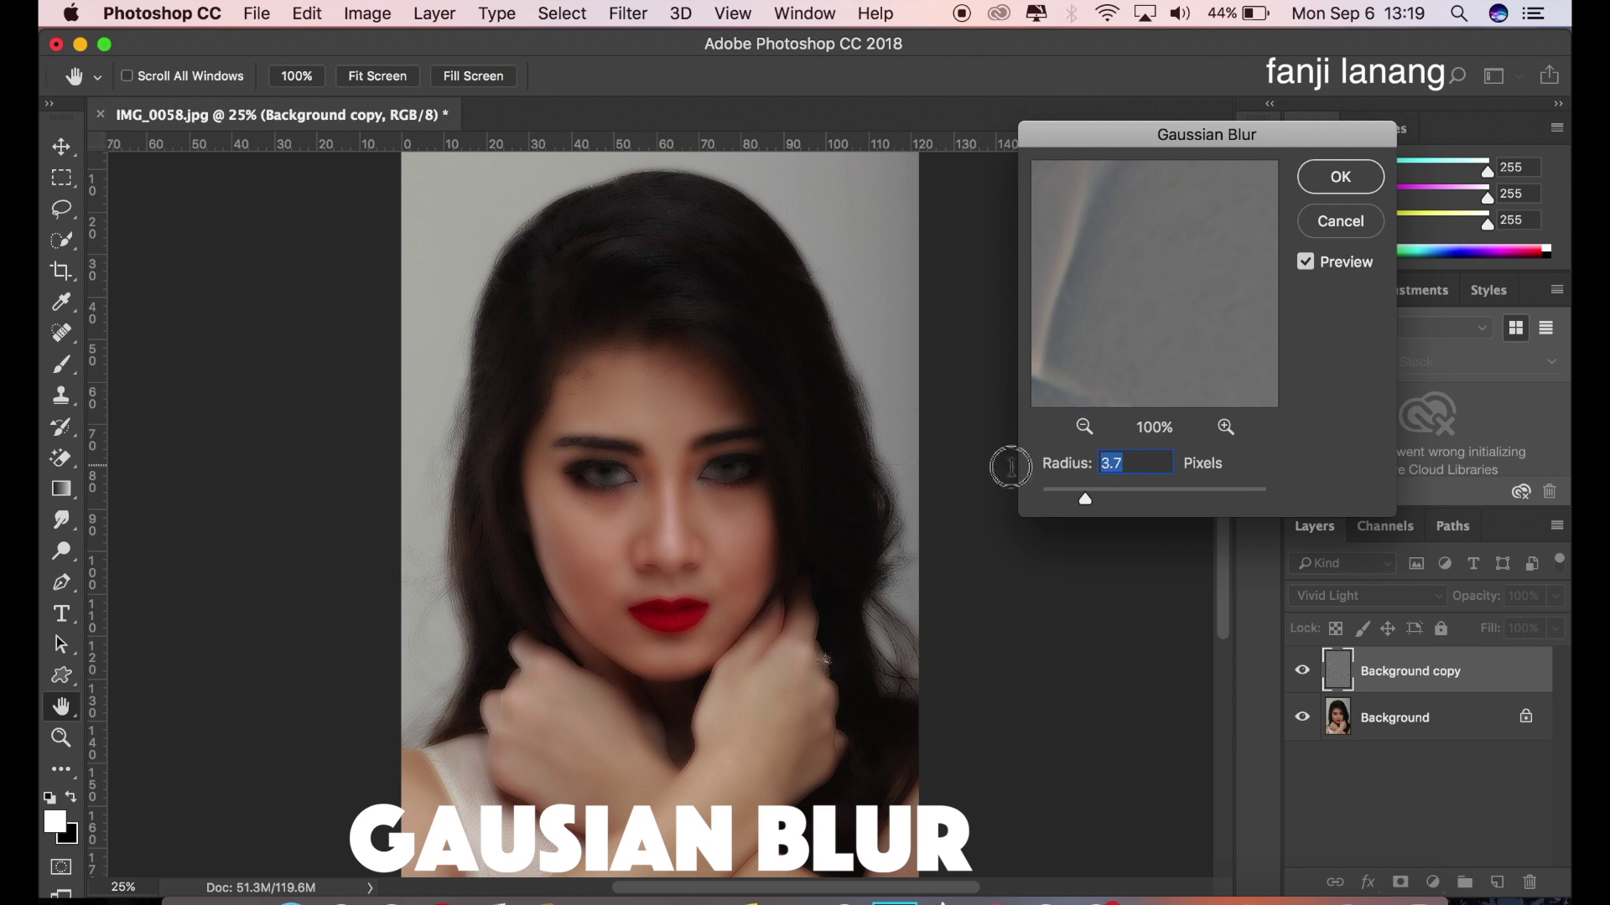
text(4)
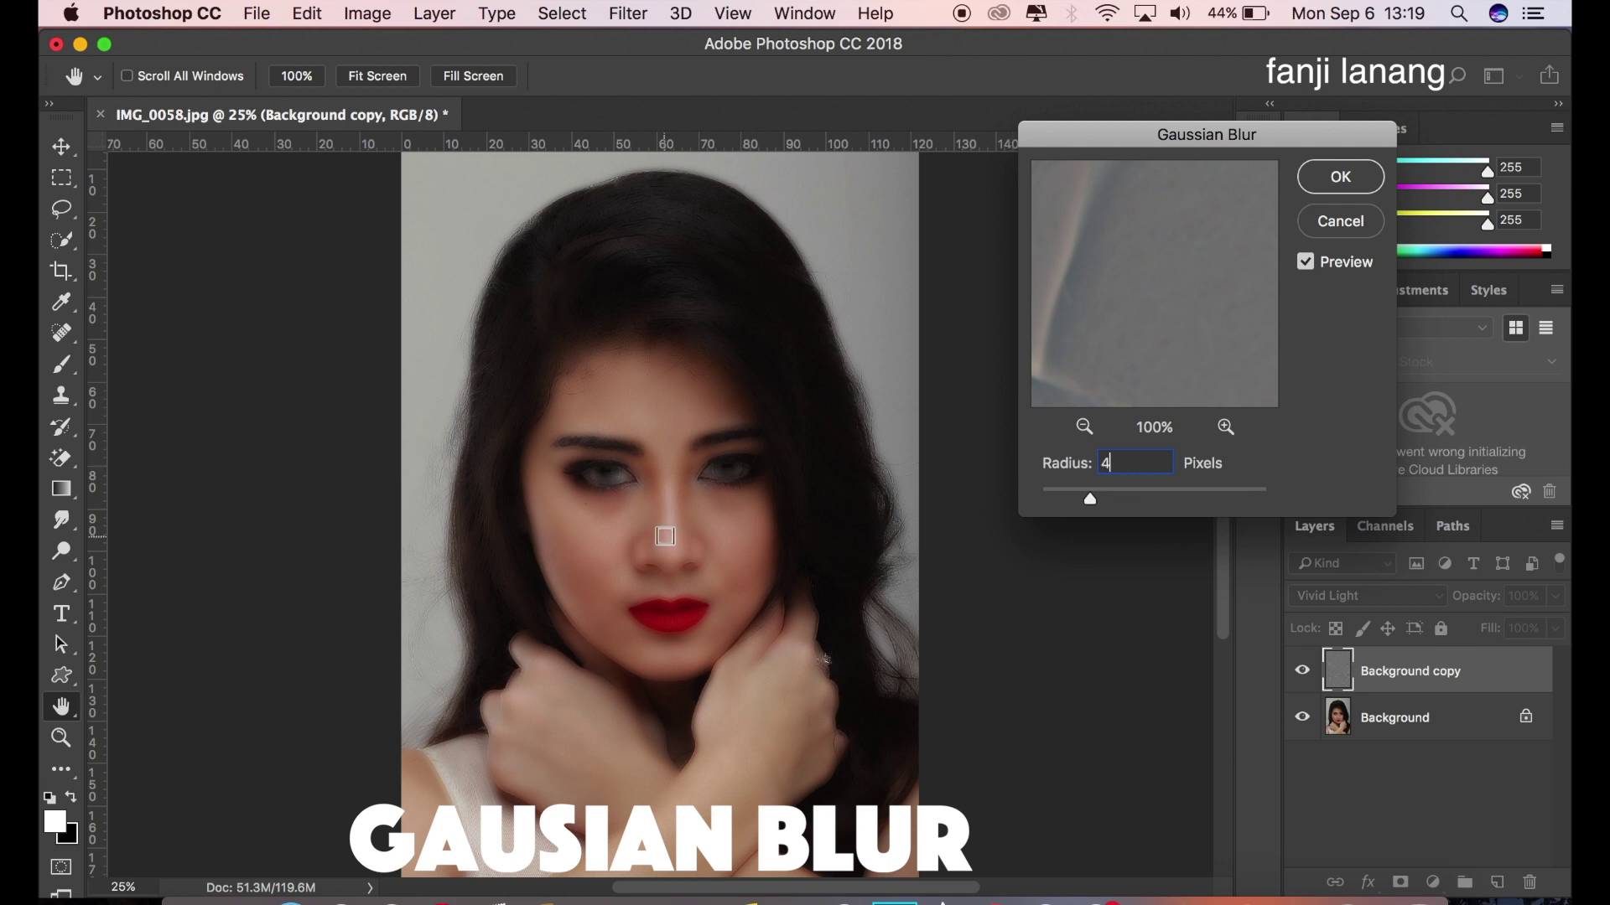
super+click(663, 530)
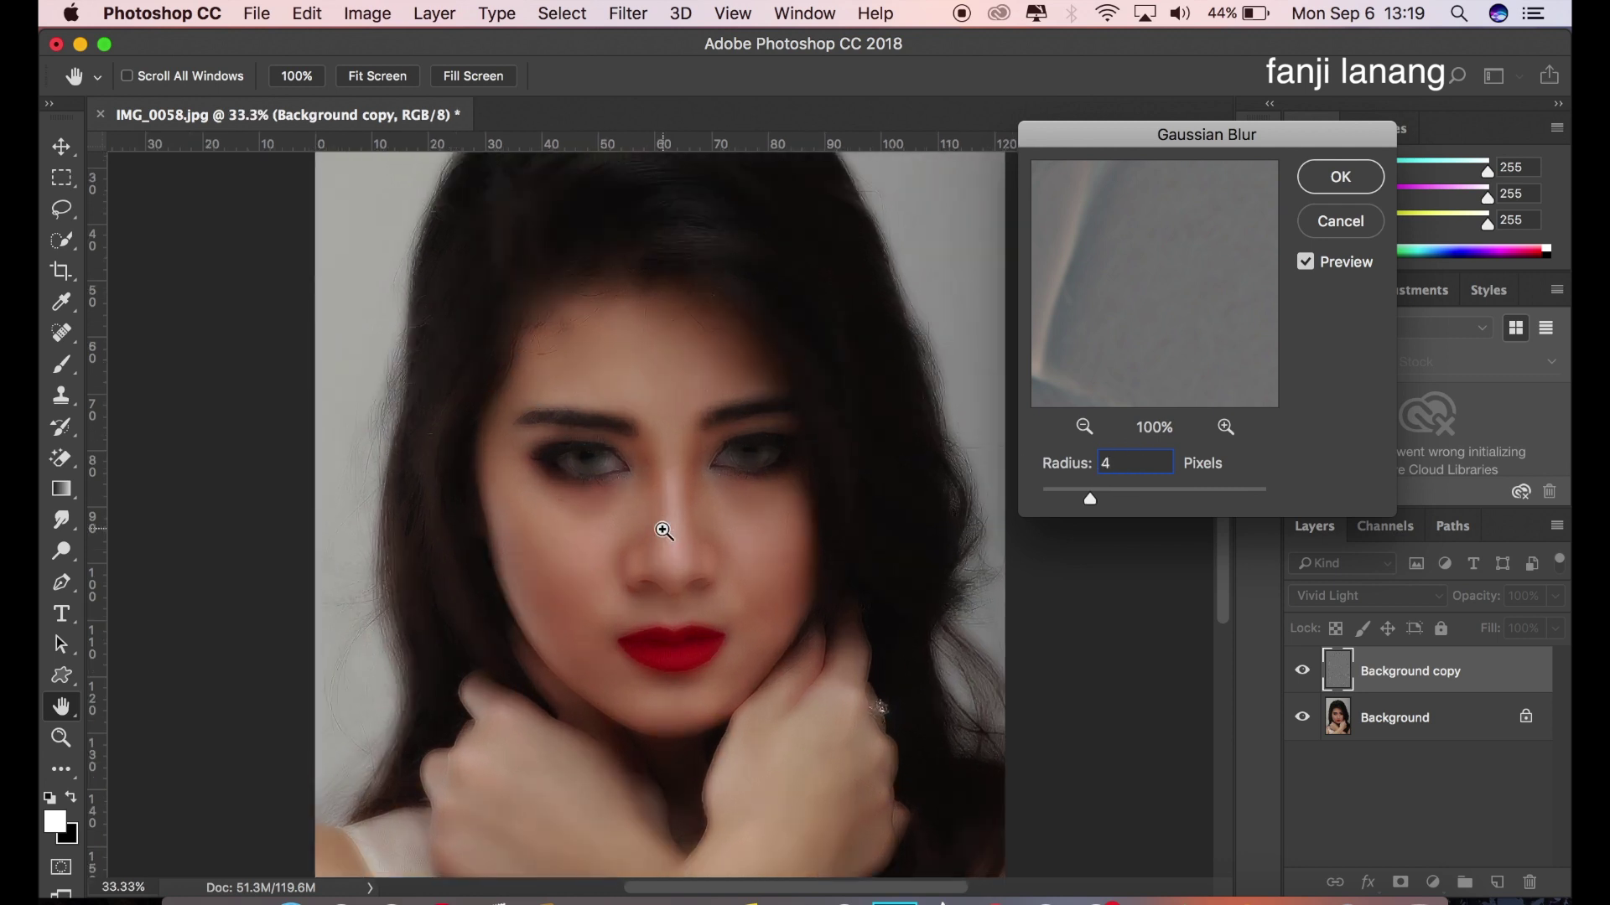
super+click(663, 530)
super+click(663, 531)
super+click(663, 531)
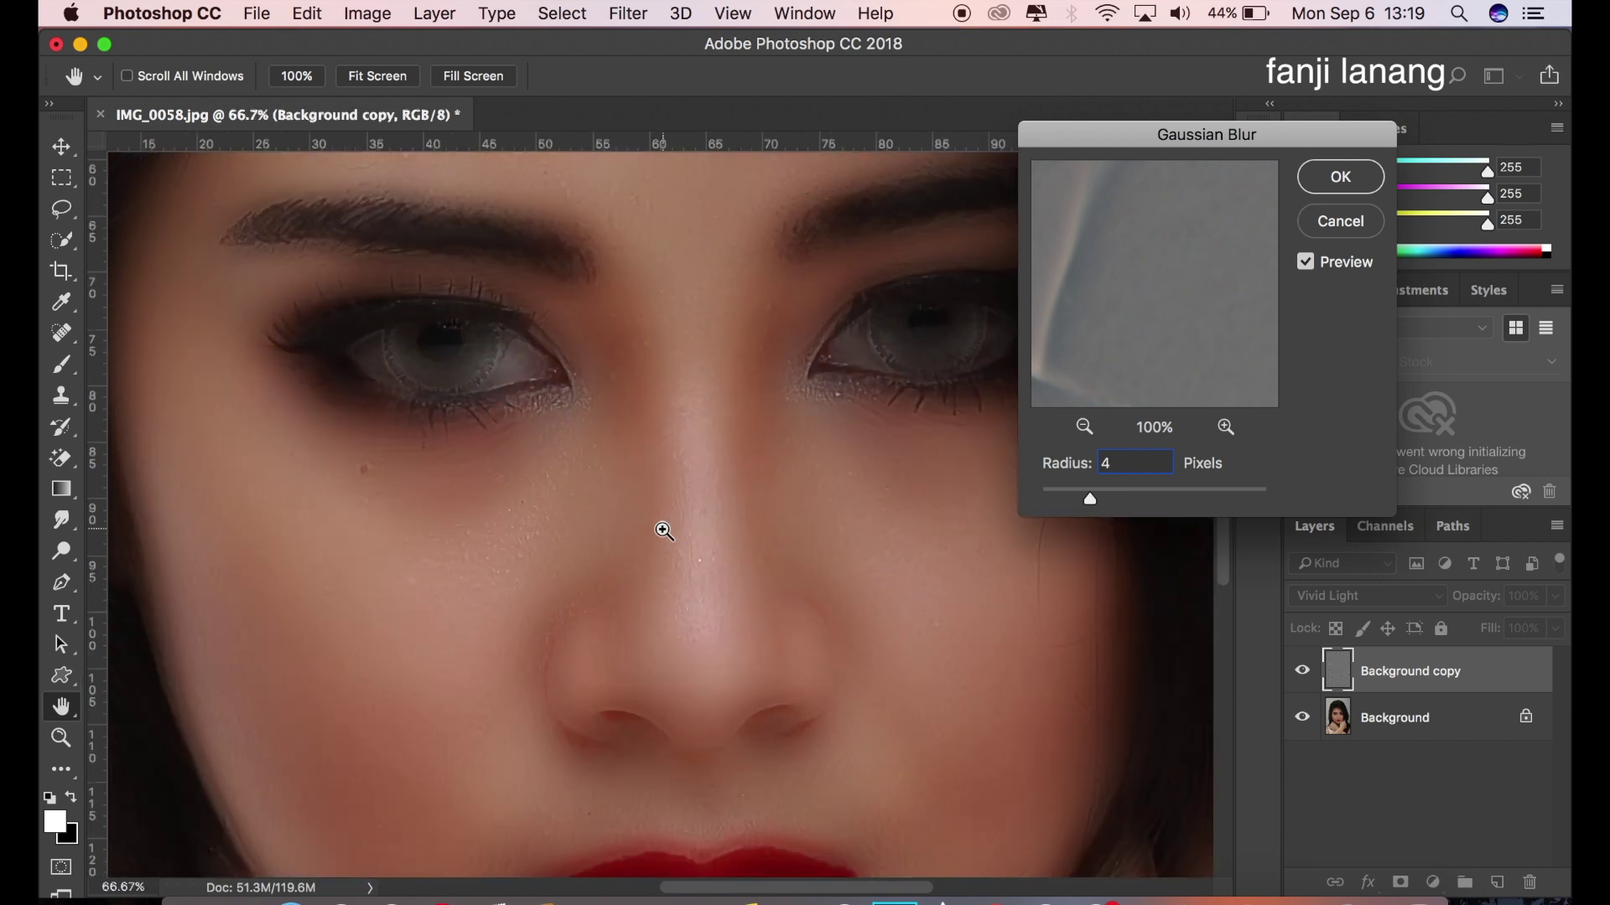
double_click(1122, 463)
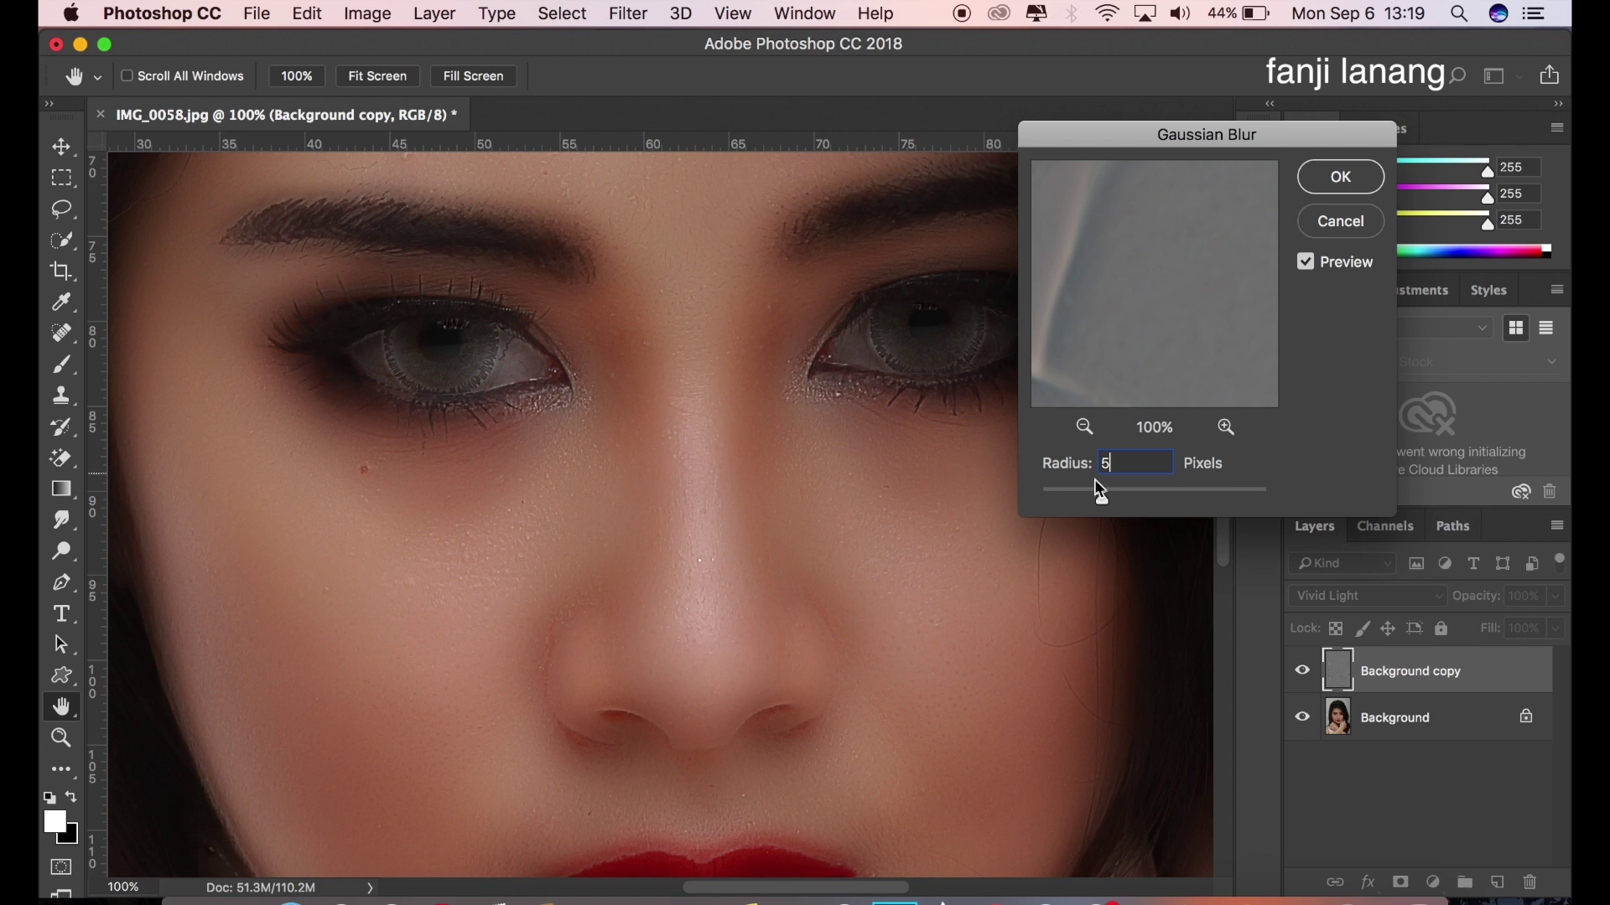
text(10)
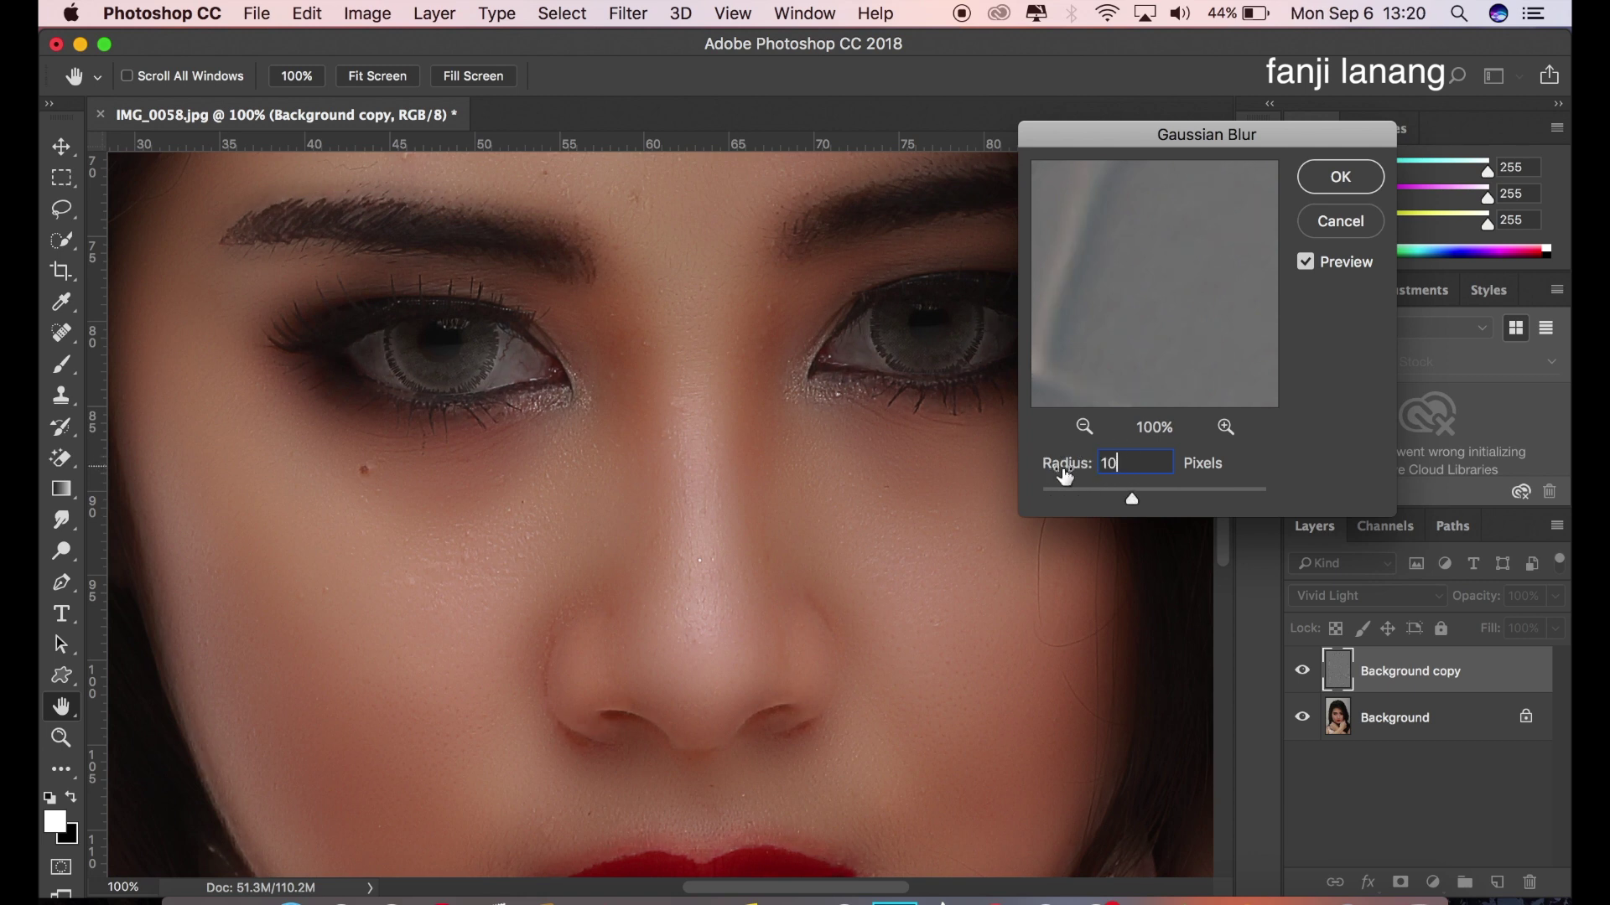
drag(1107, 501, 1086, 506)
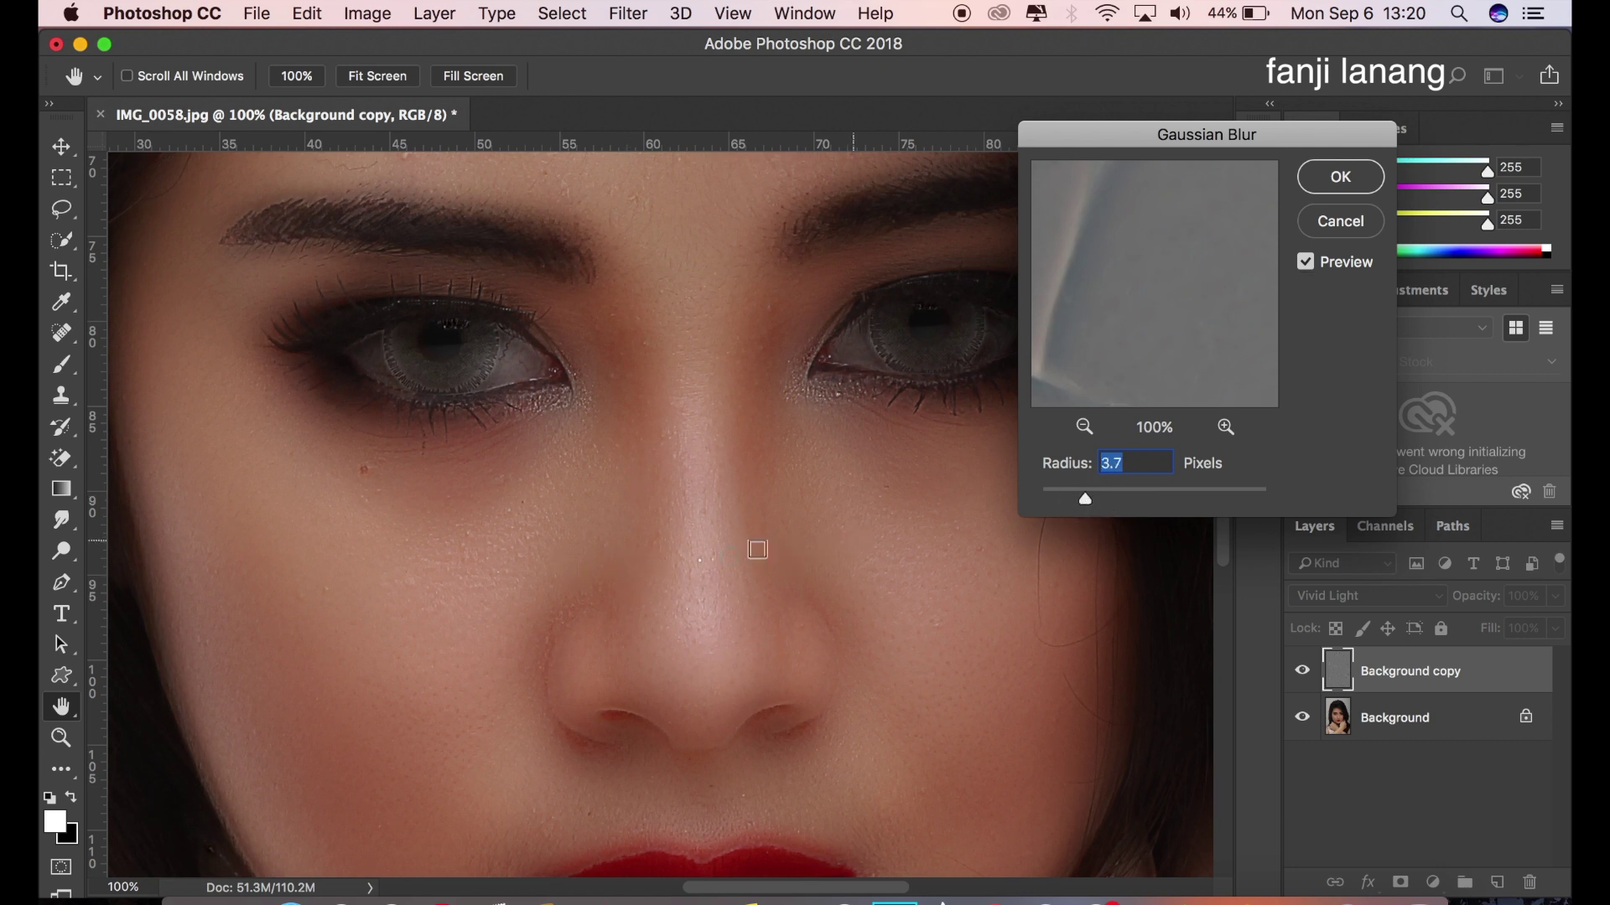
click(1341, 176)
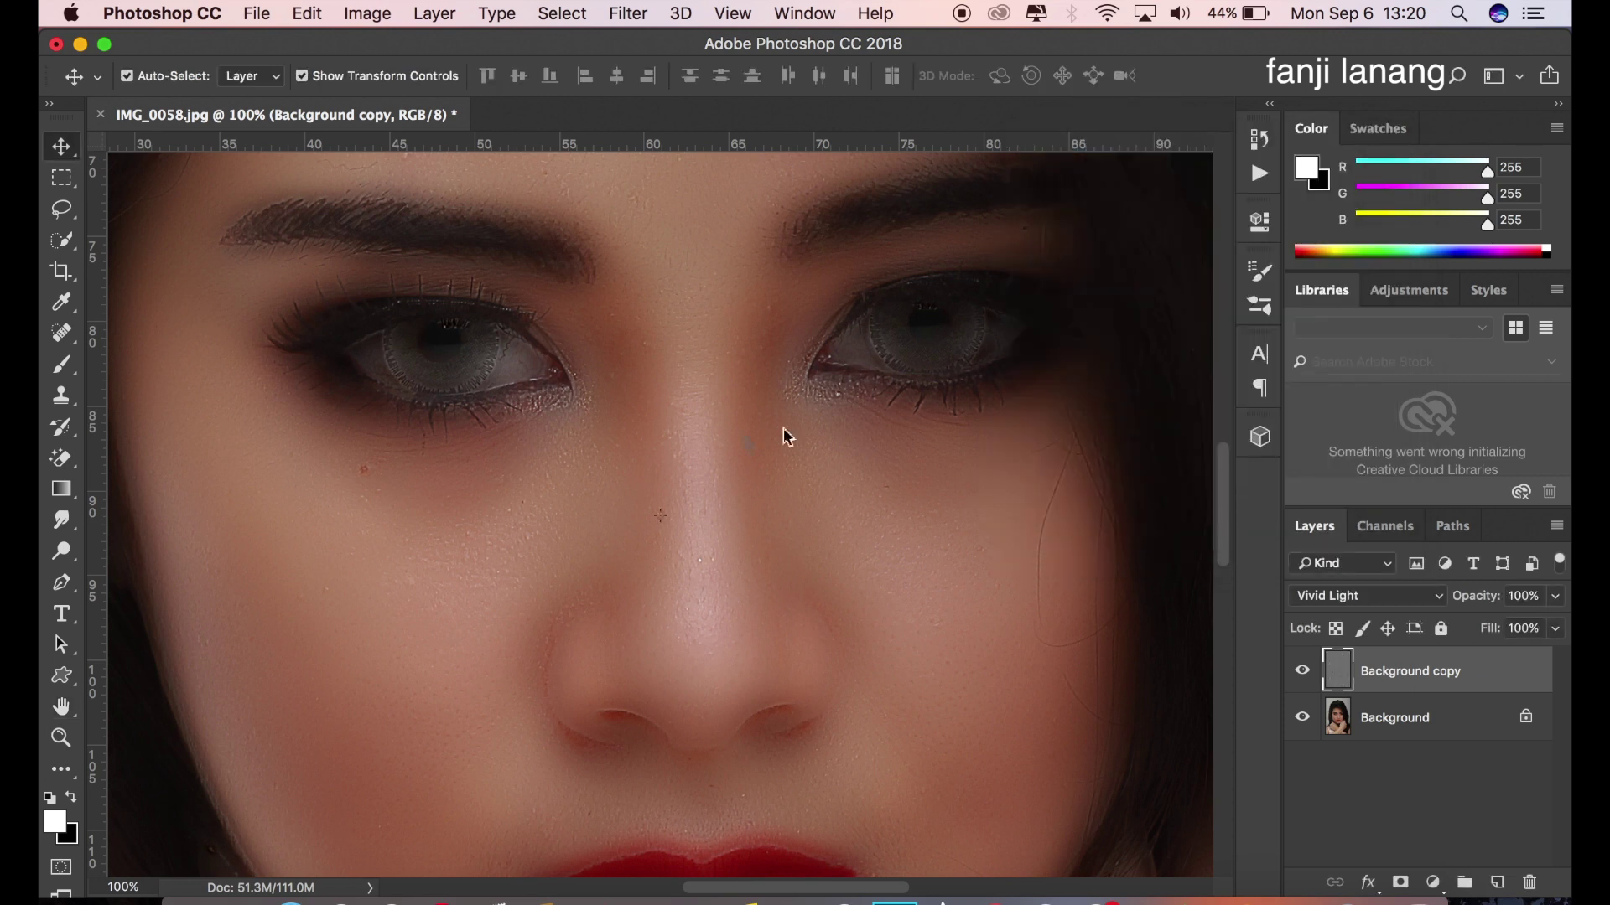
- Add a layer mask to the Background copy layer and invert the mask to black
click(1400, 882)
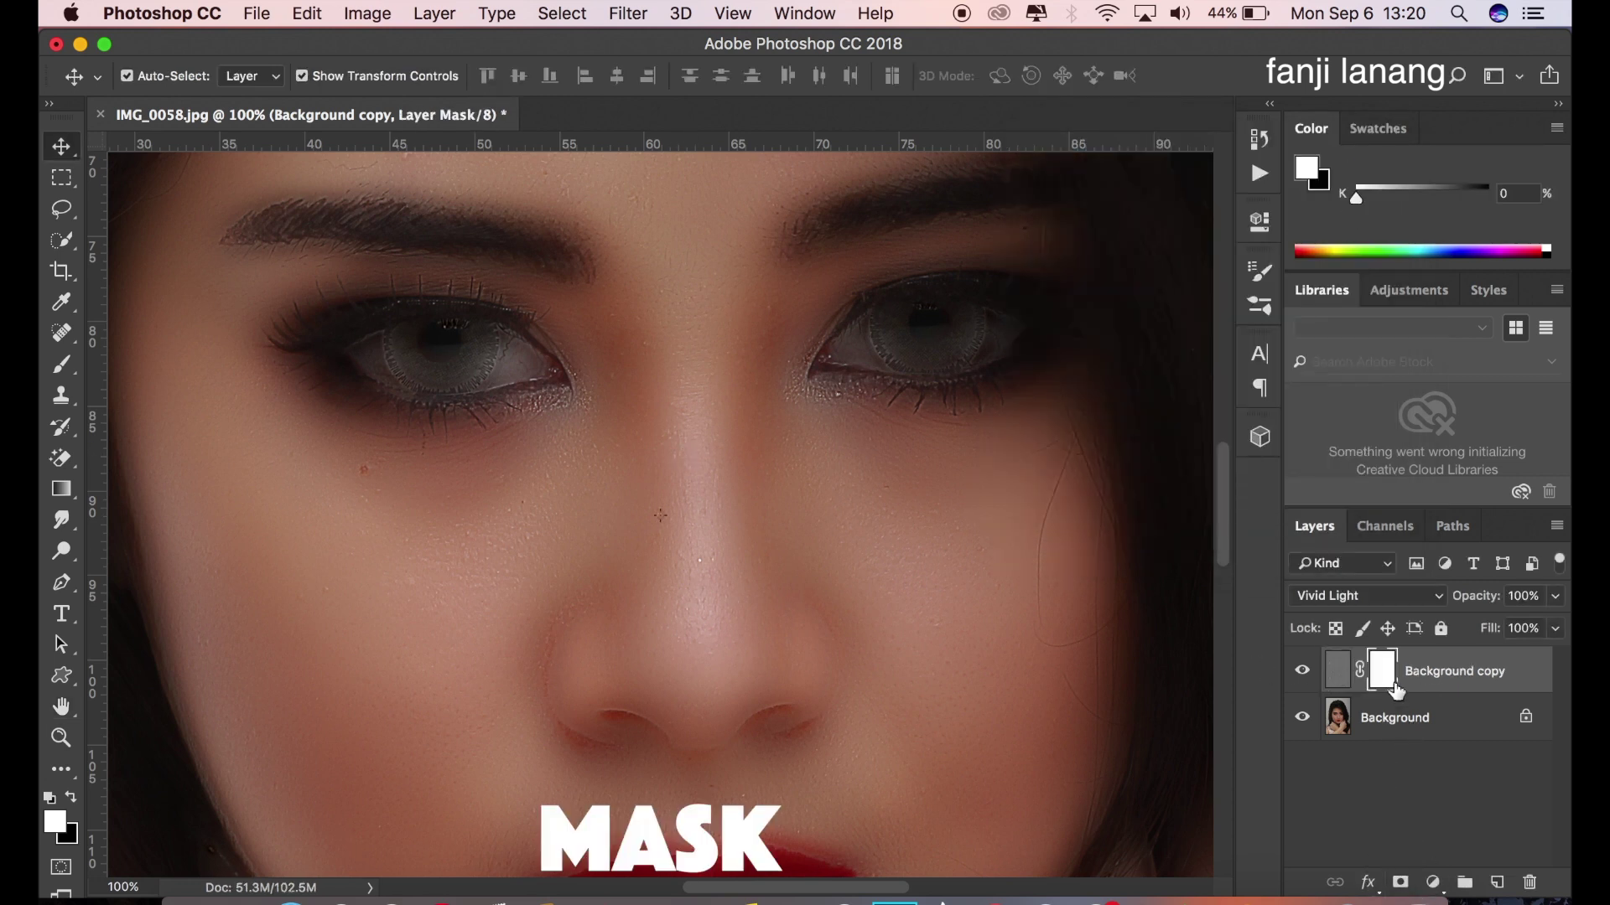
click(377, 17)
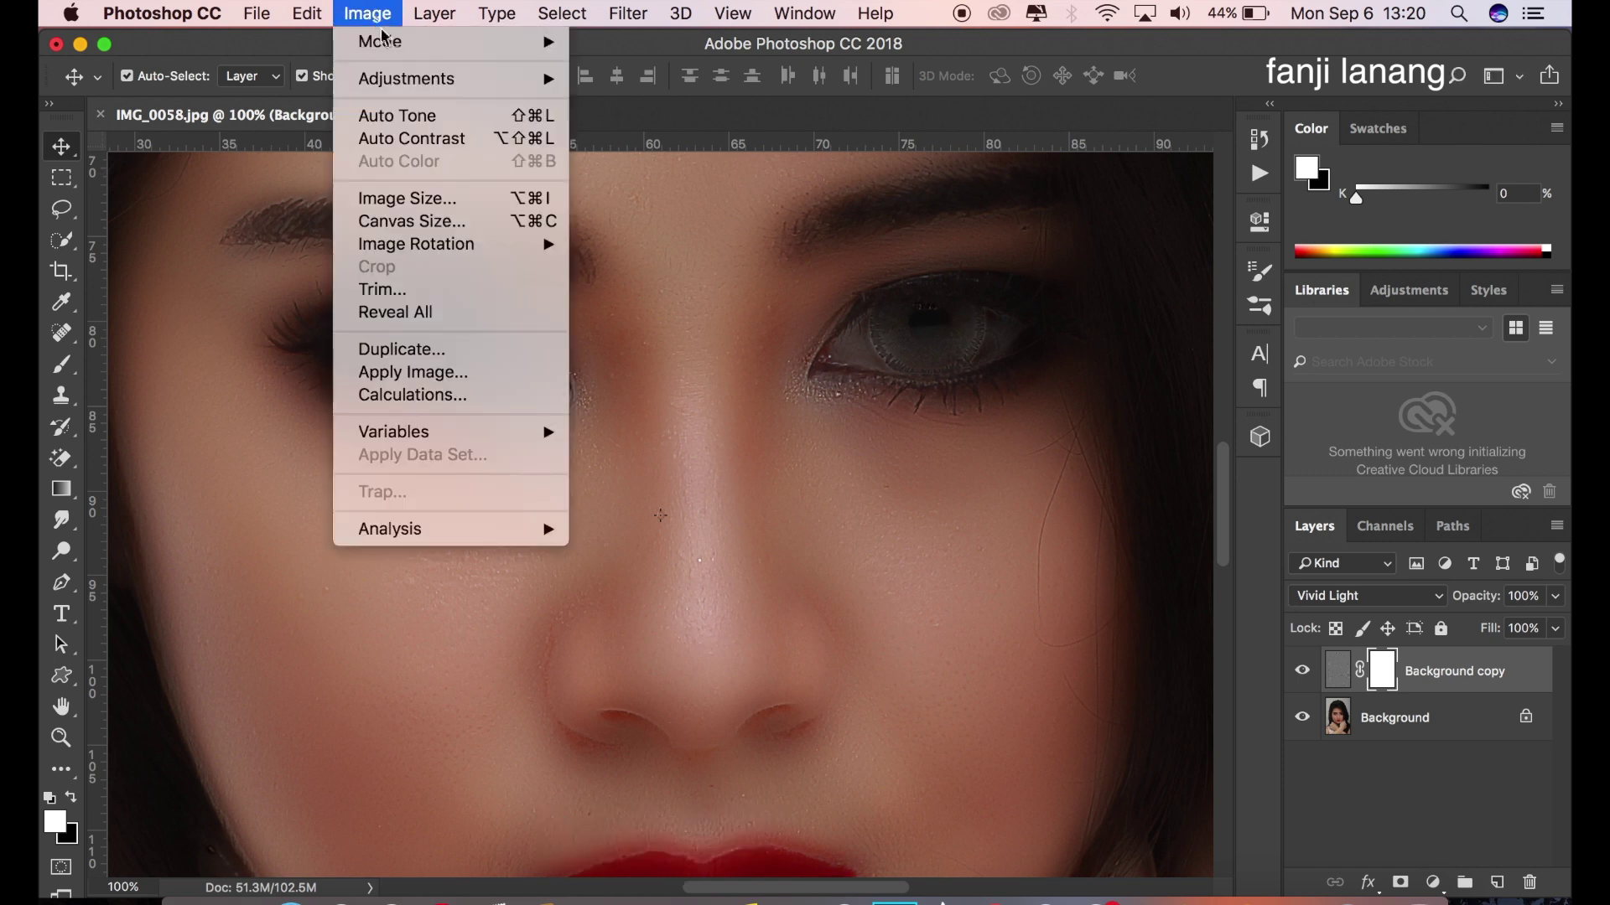
mouse_move(419, 79)
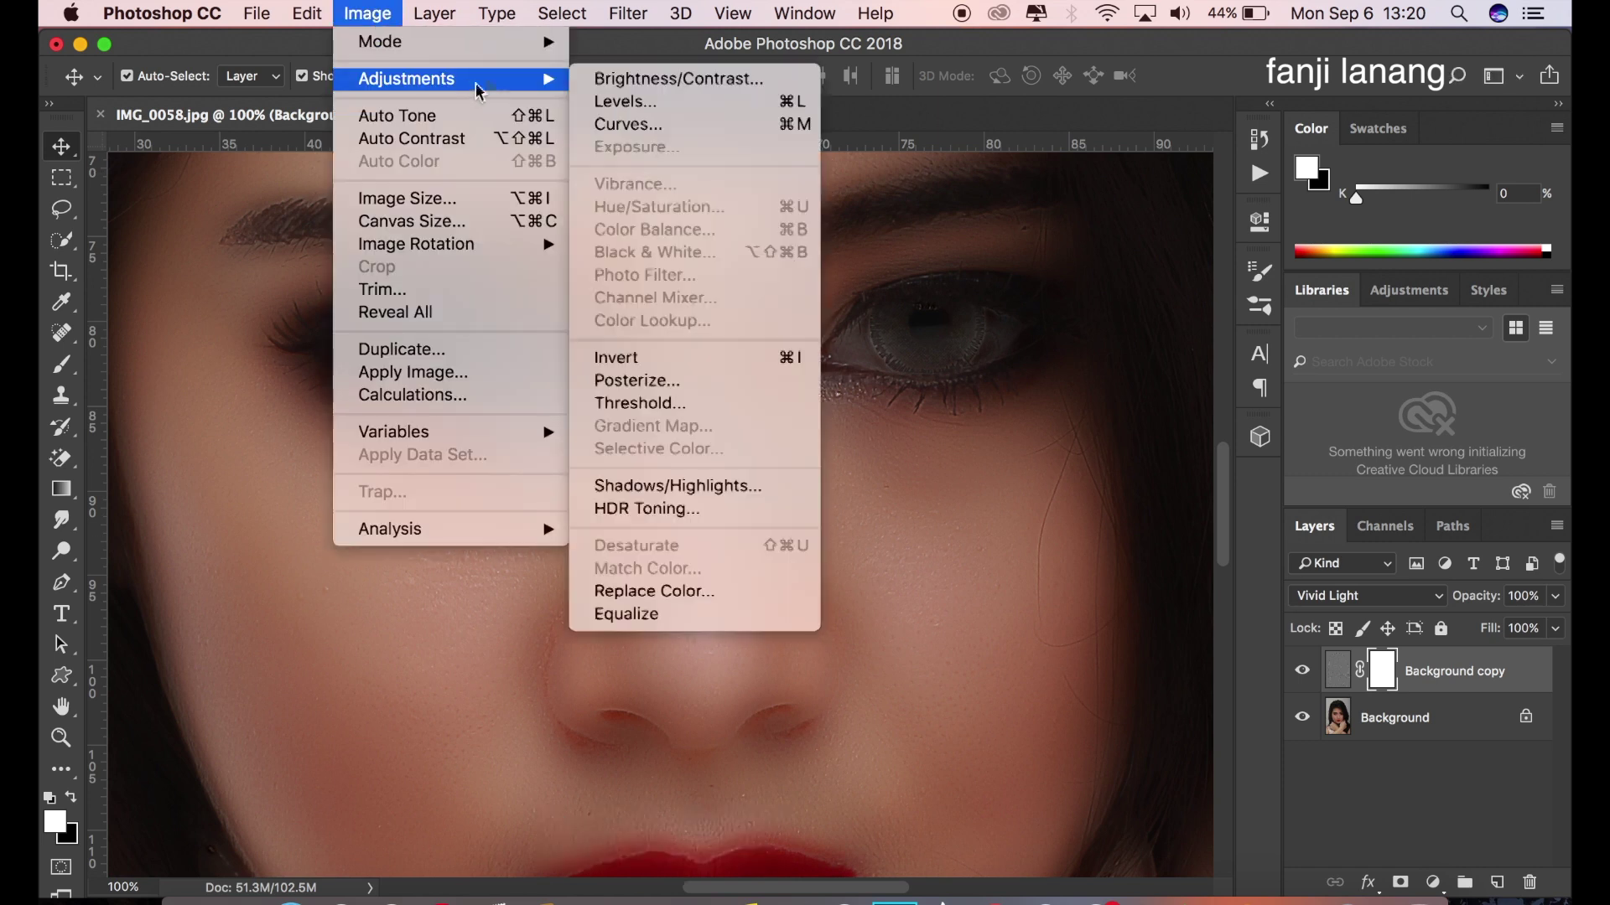
click(677, 361)
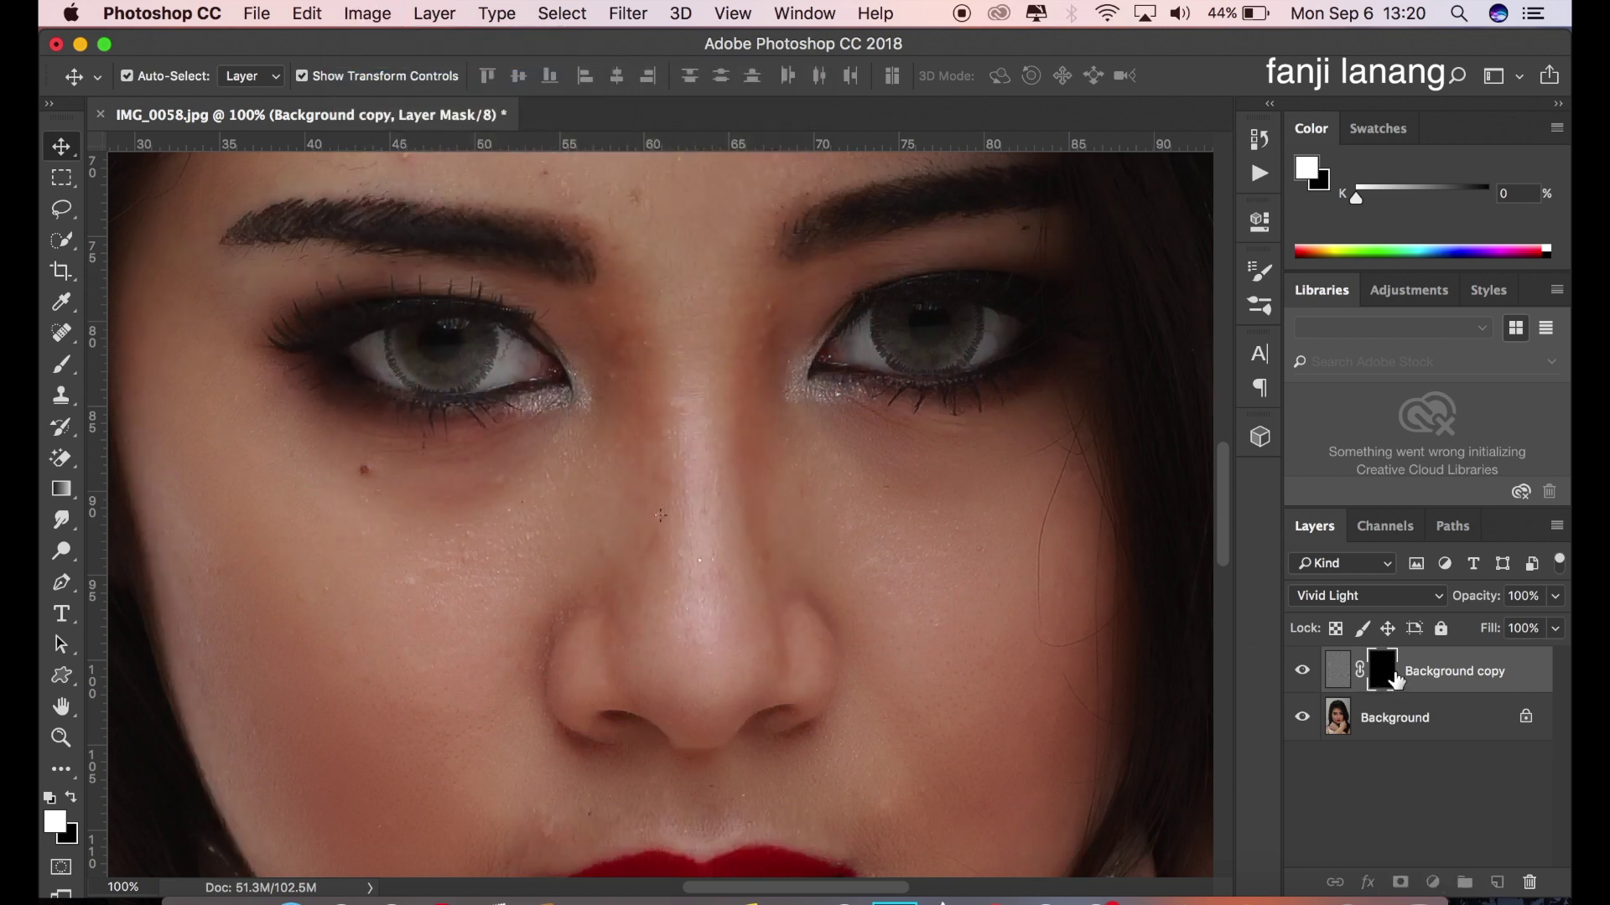
- Paint white on the Background copy layer mask with the Brush at 100% opacity over the cheeks, nose and forehead
click(61, 364)
right_click(61, 365)
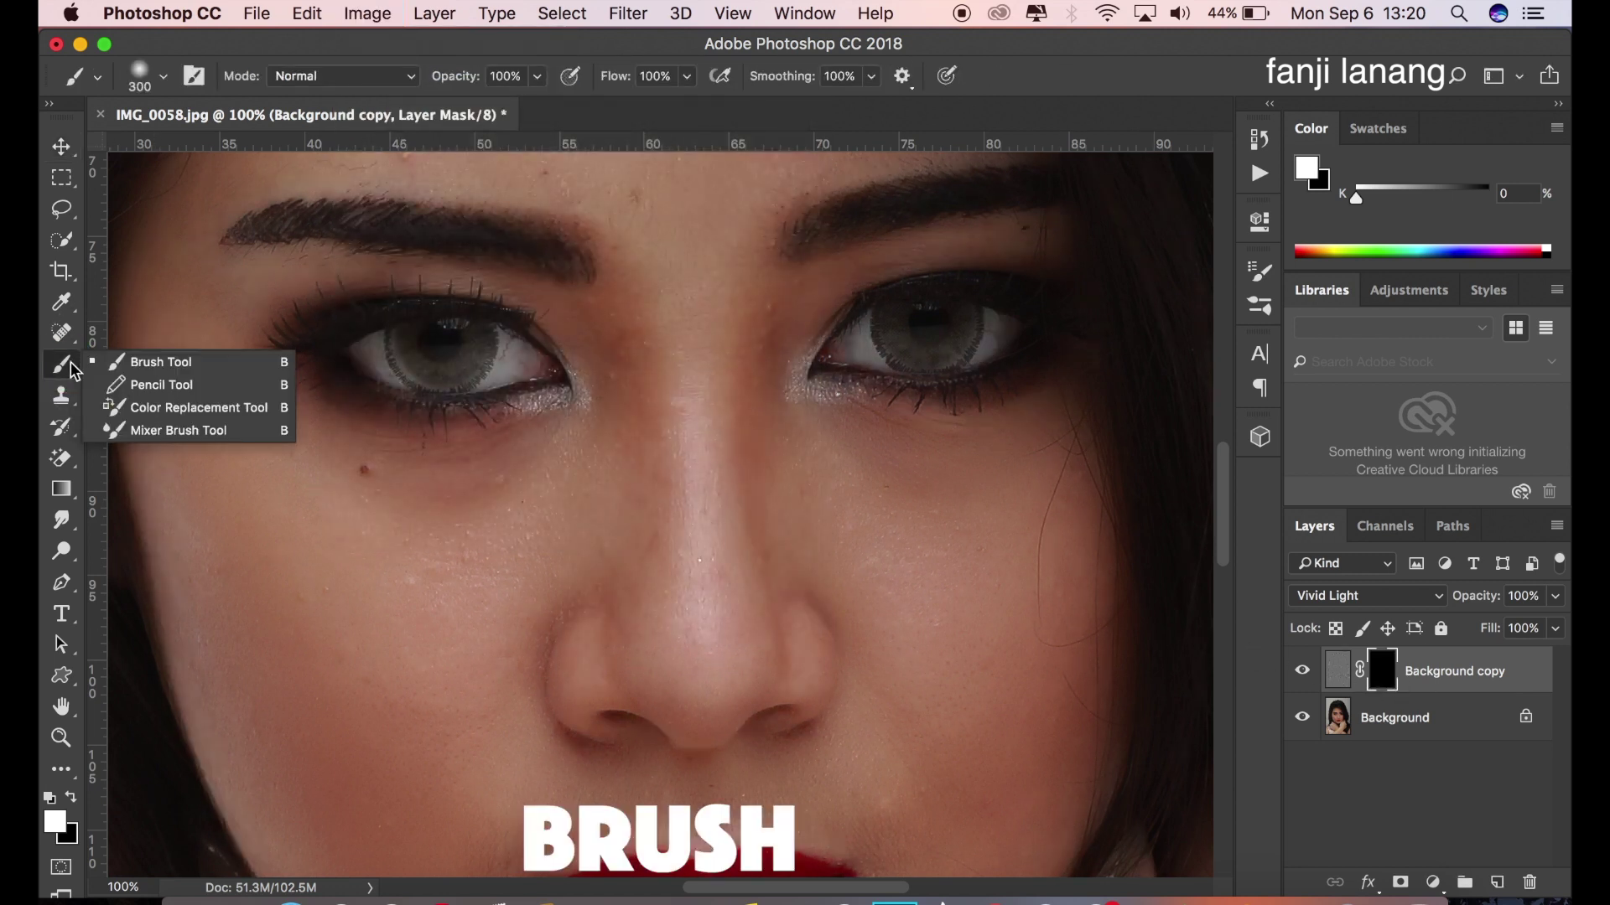
click(109, 363)
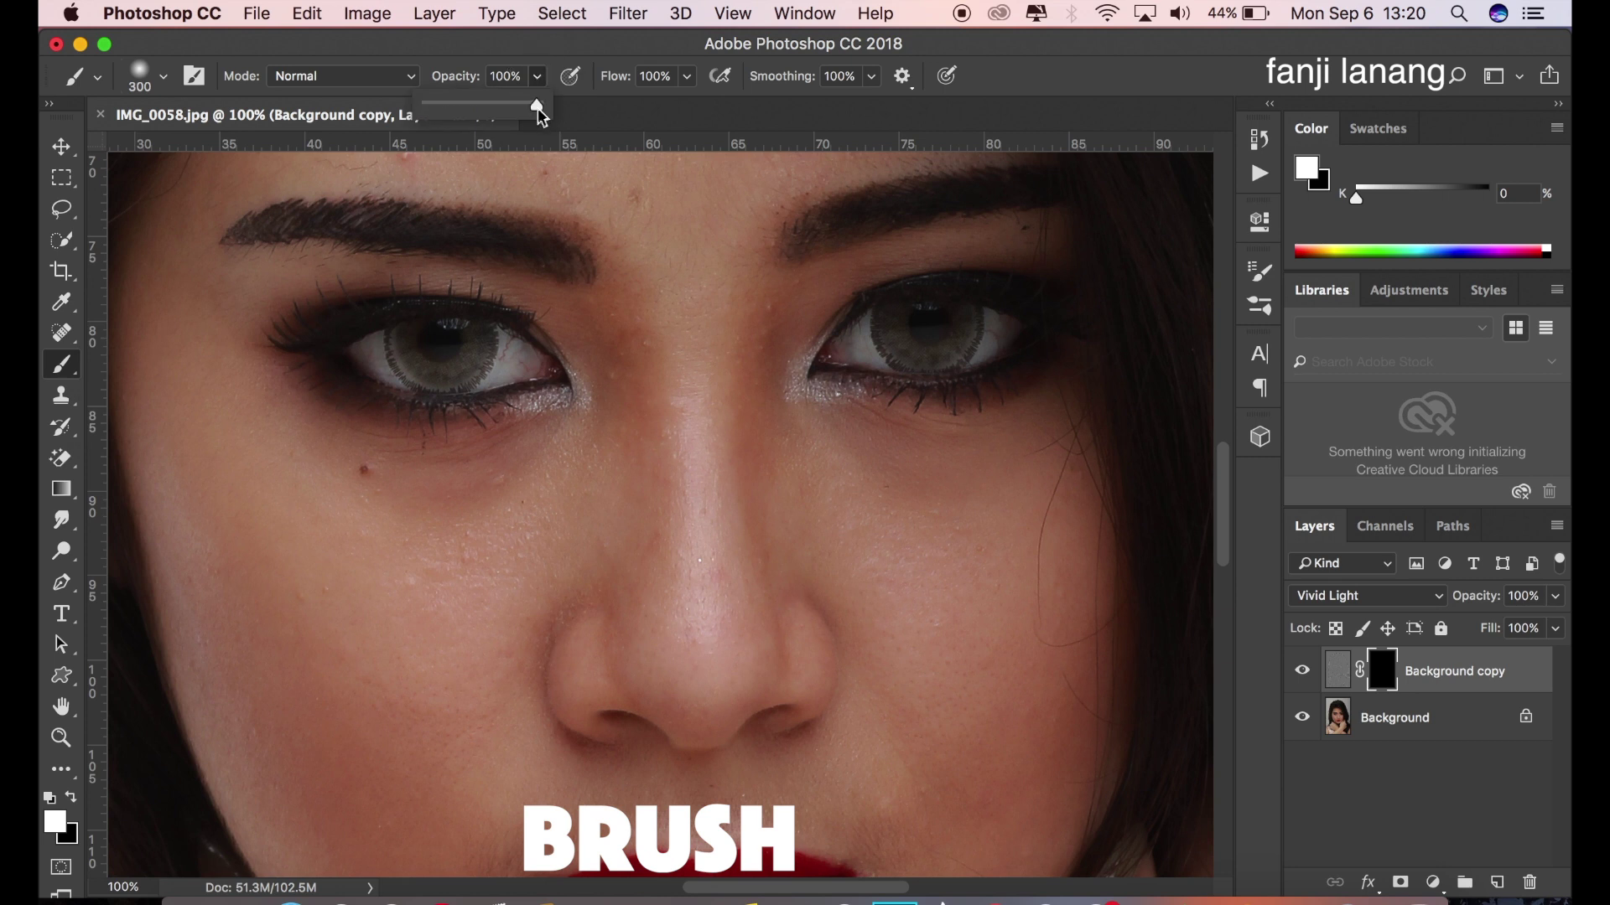
key(super+minus)
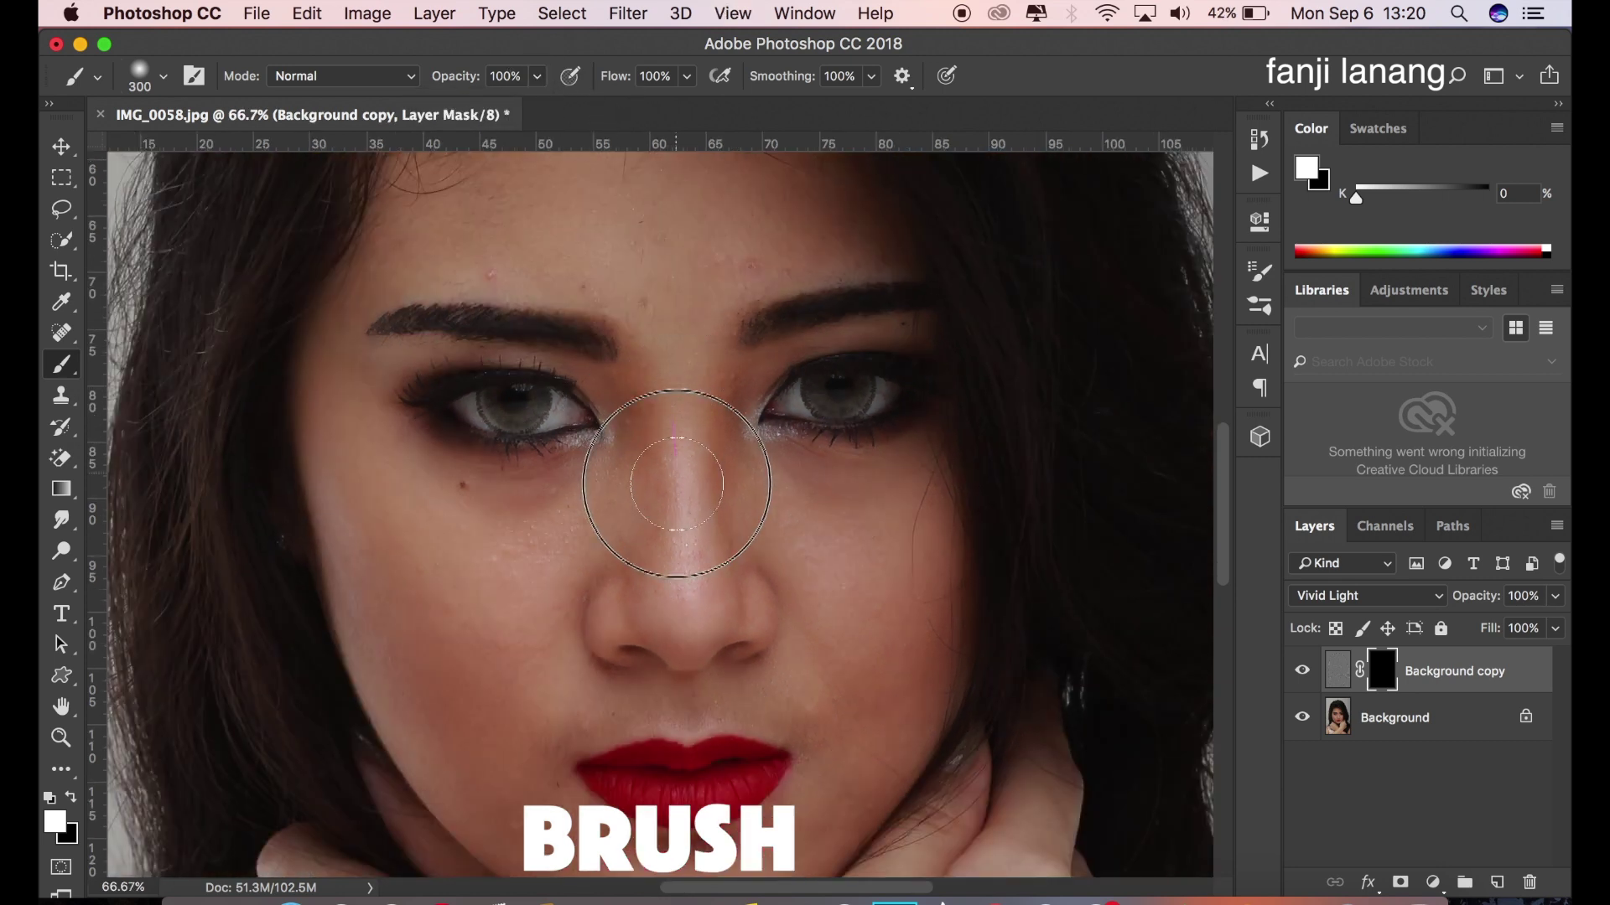
mouse_move(431, 539)
mouse_down()
mouse_move(579, 521)
mouse_move(408, 521)
mouse_move(355, 443)
mouse_move(403, 619)
mouse_move(468, 723)
mouse_move(514, 564)
mouse_move(510, 633)
mouse_move(537, 696)
mouse_move(520, 580)
mouse_move(571, 530)
mouse_move(517, 669)
mouse_up()
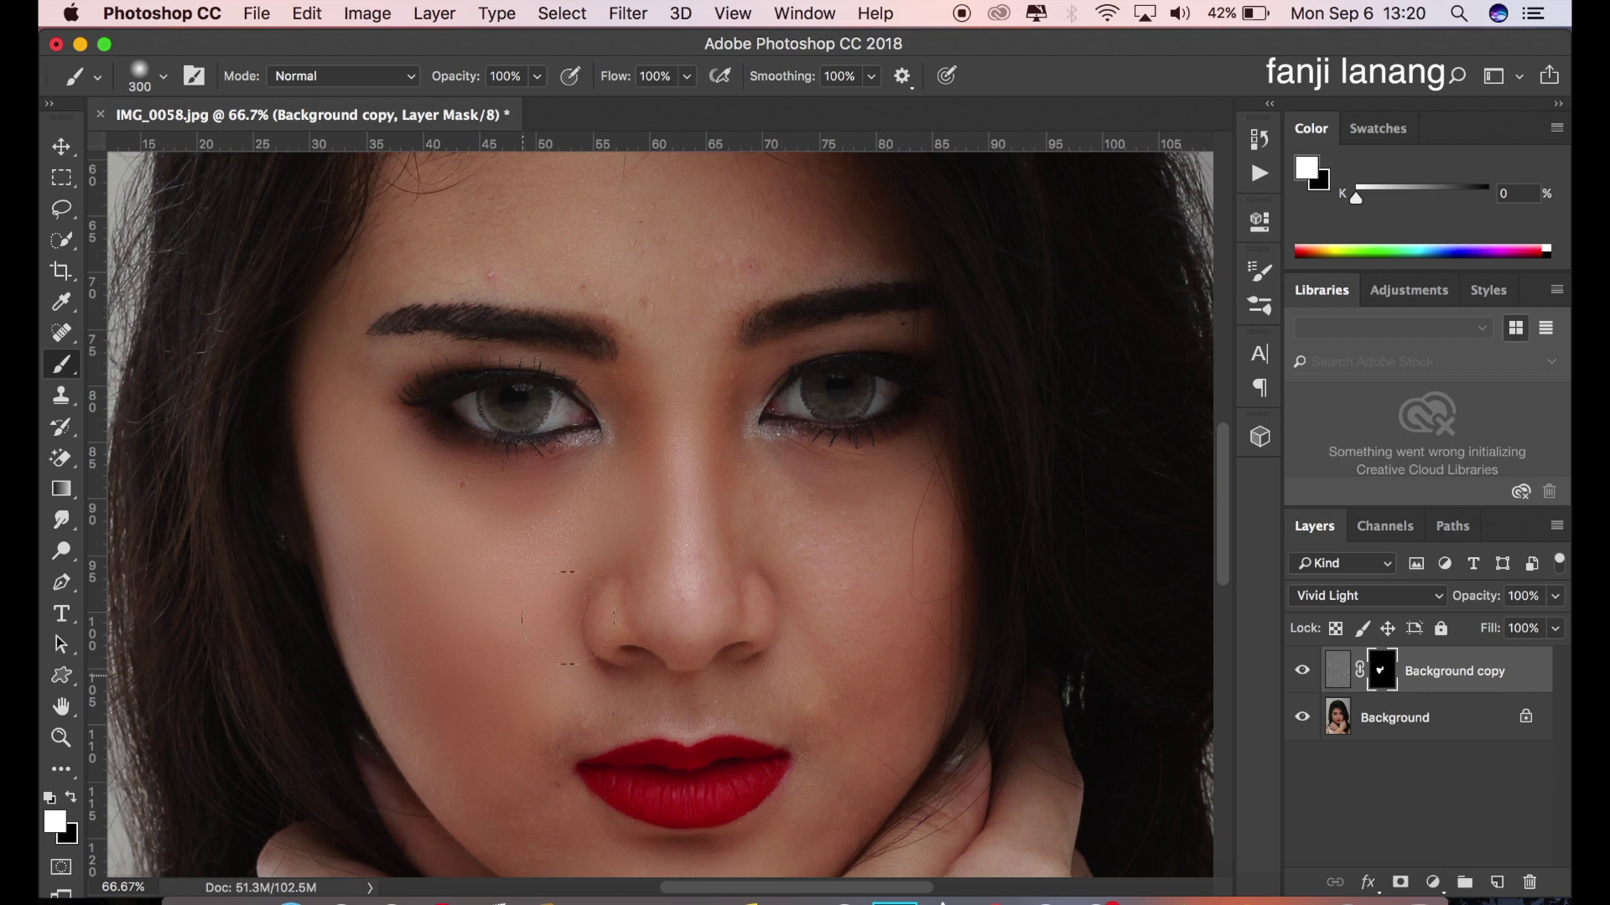
mouse_move(738, 413)
mouse_down()
mouse_move(856, 468)
mouse_move(809, 535)
mouse_move(819, 646)
mouse_move(873, 665)
mouse_move(701, 503)
mouse_move(663, 578)
mouse_move(676, 416)
mouse_move(470, 368)
mouse_move(419, 285)
mouse_move(671, 238)
mouse_move(755, 260)
mouse_move(852, 341)
mouse_move(704, 395)
mouse_move(841, 335)
mouse_move(513, 347)
mouse_up()
scroll(668, 361, up, 5)
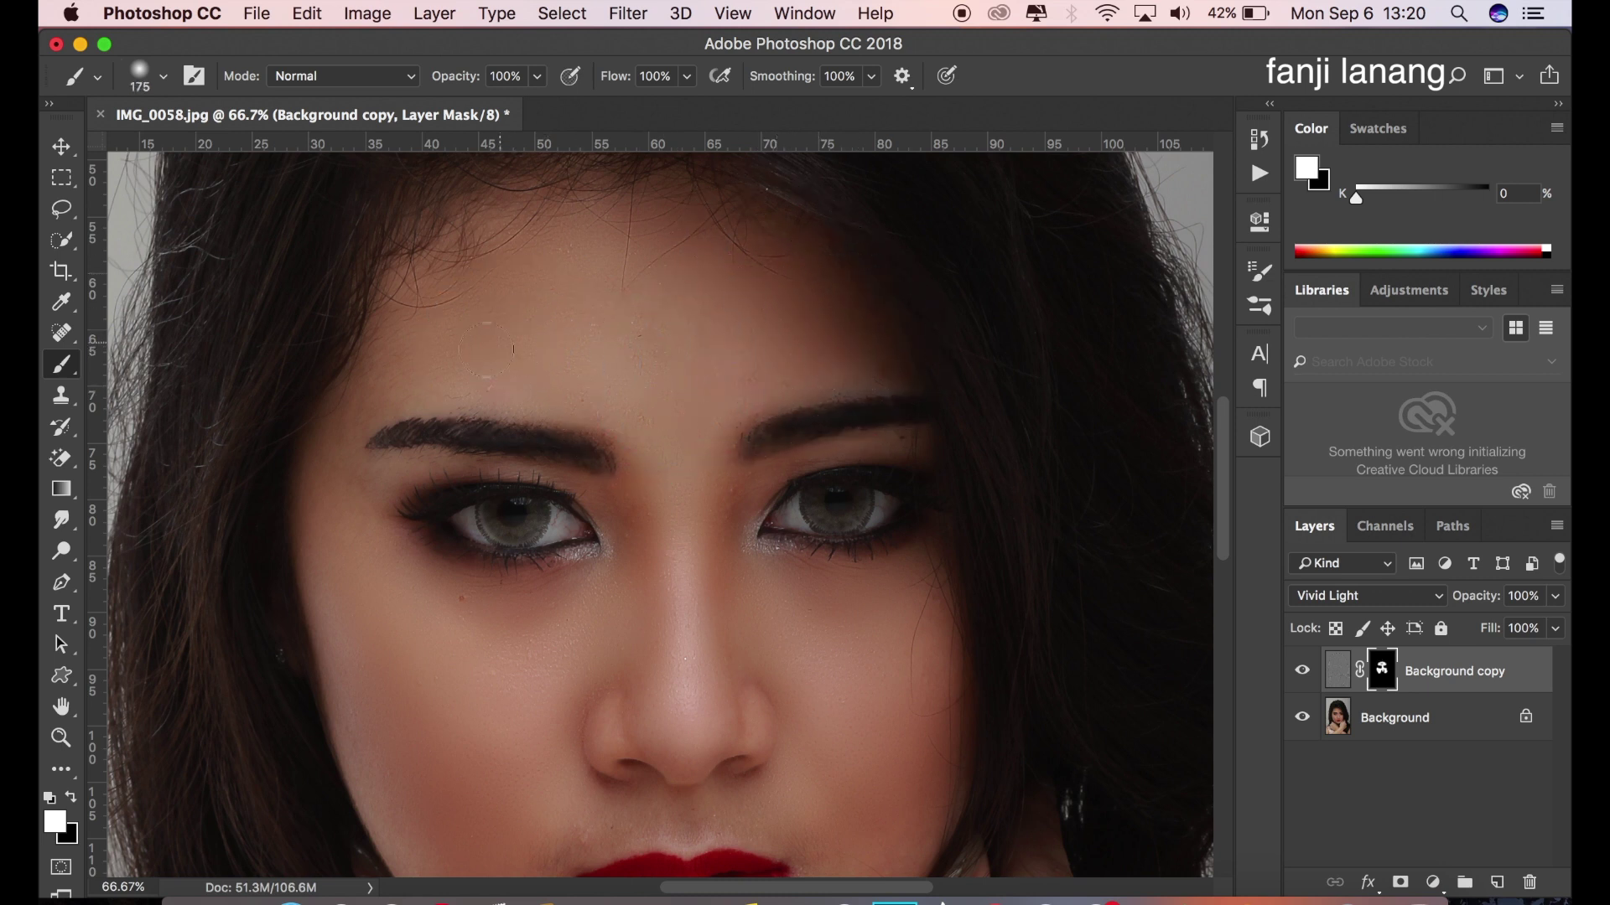
- Paint the mask white with a smaller brush around the eyes, nose, lips and chin, and compare the face with and without the layer
key(bracketleft)
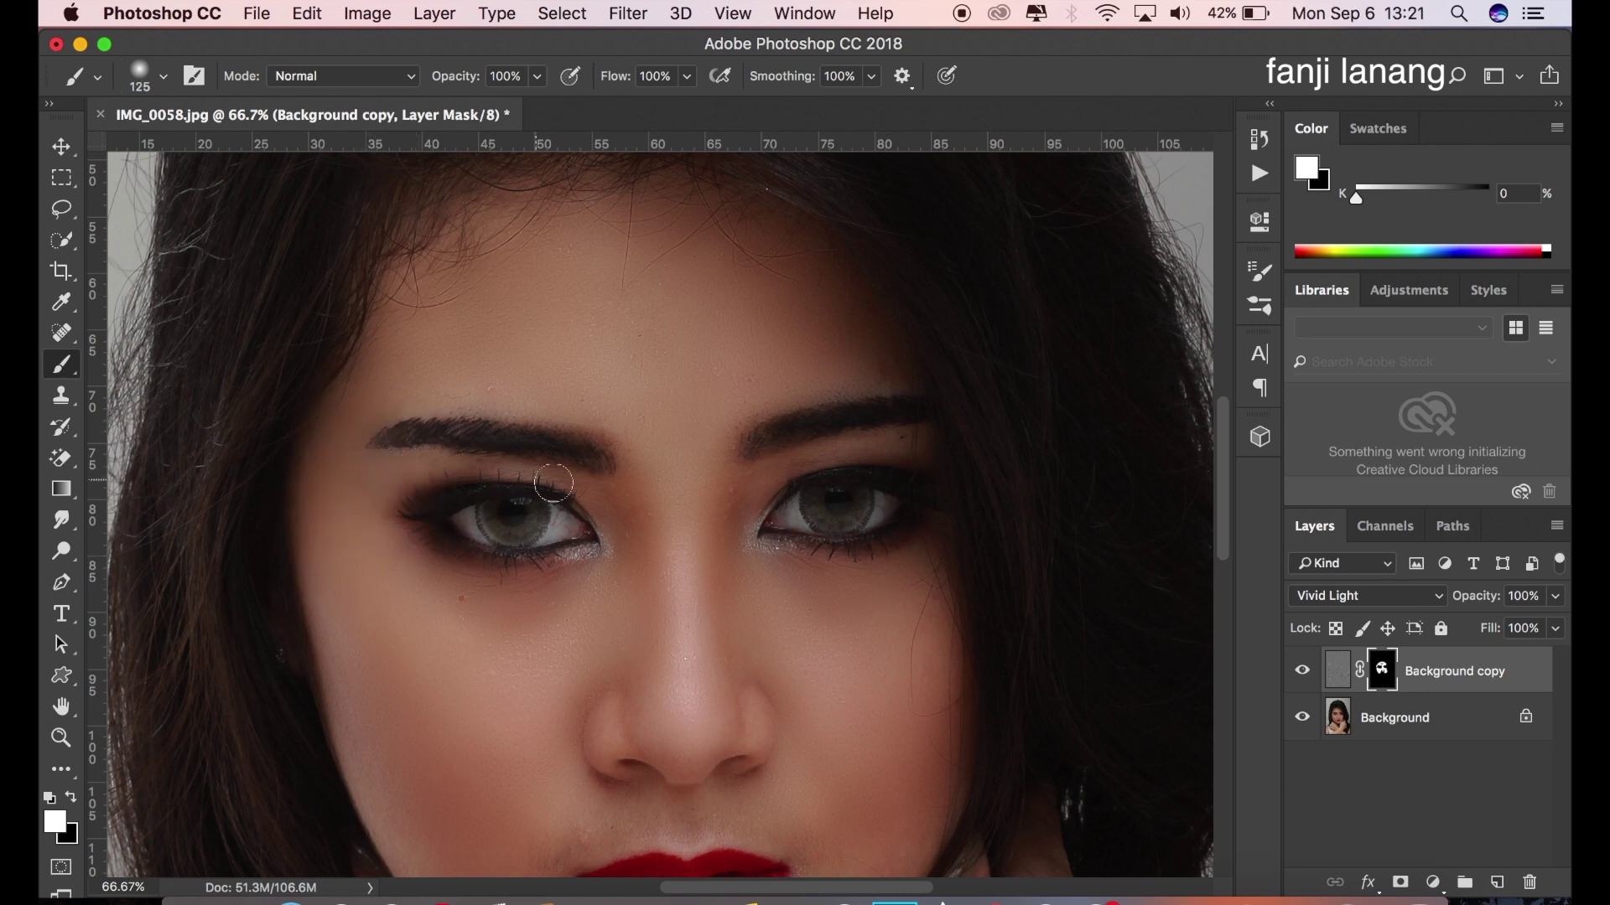
mouse_move(719, 501)
mouse_down()
mouse_move(709, 527)
mouse_move(775, 474)
mouse_up()
drag(704, 532, 665, 316)
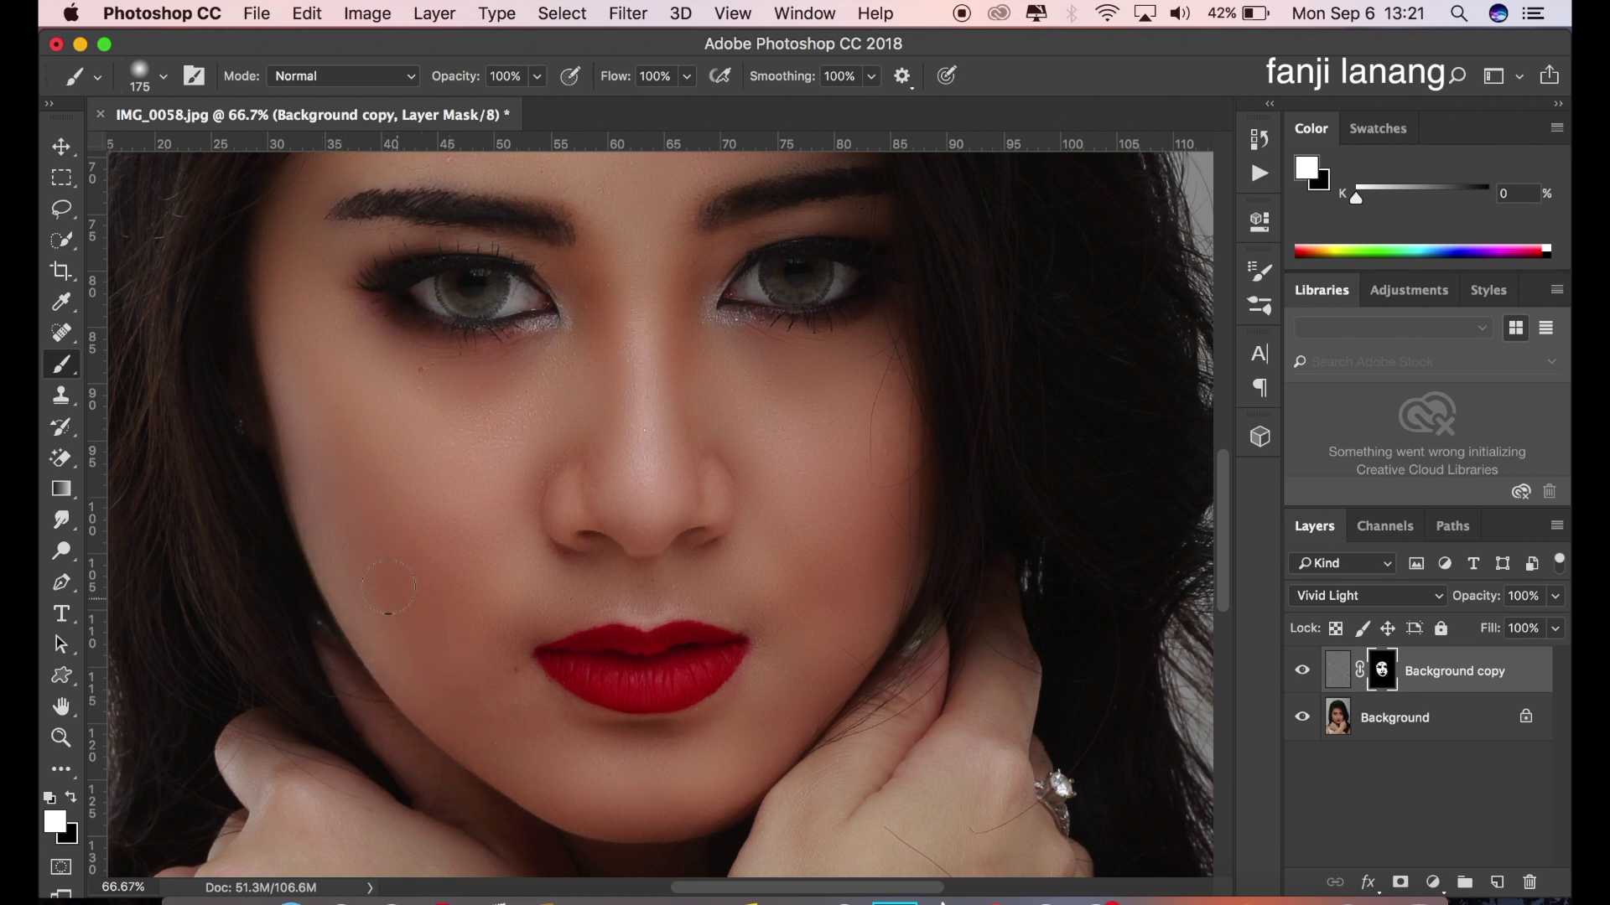
mouse_move(530, 721)
mouse_down()
mouse_move(629, 755)
mouse_move(718, 737)
mouse_move(772, 693)
mouse_move(835, 579)
mouse_up()
click(1303, 671)
click(1306, 672)
click(1304, 671)
click(1305, 671)
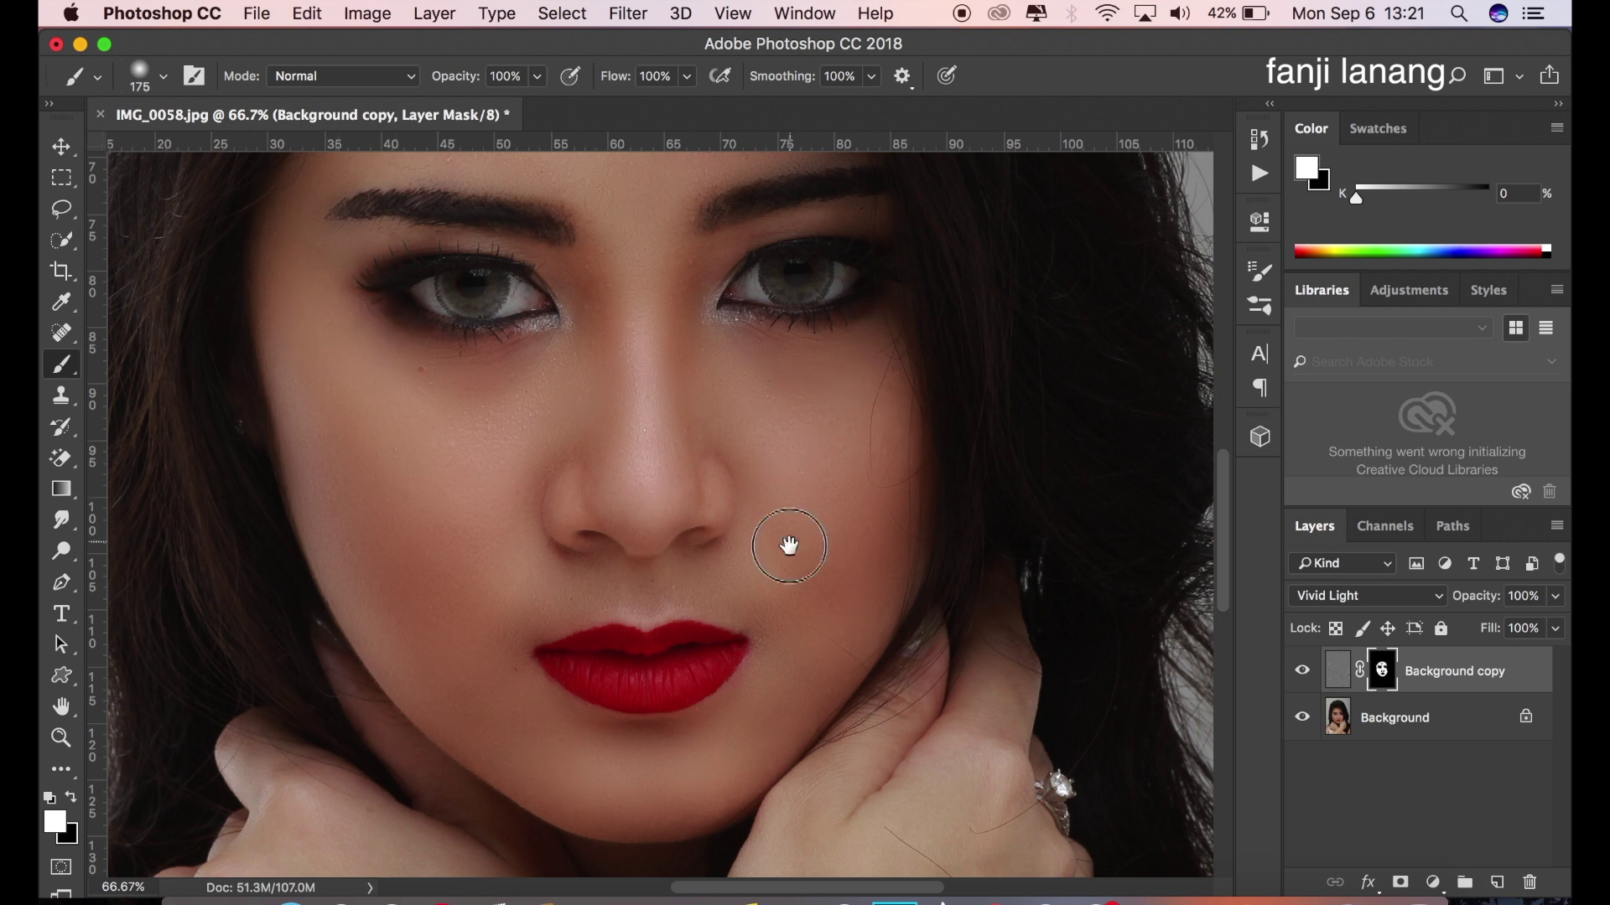
- Enlarge the brush to 600 pixels and paint the mask white over the hands and arms
drag(789, 545, 780, 288)
key(super+minus)
key(super+minus)
key(super+minus)
key(bracketright)
key(bracketright)
key(bracketright)
key(bracketright)
key(bracketright)
mouse_move(714, 644)
mouse_down()
mouse_move(512, 817)
mouse_move(528, 575)
mouse_move(754, 593)
mouse_up()
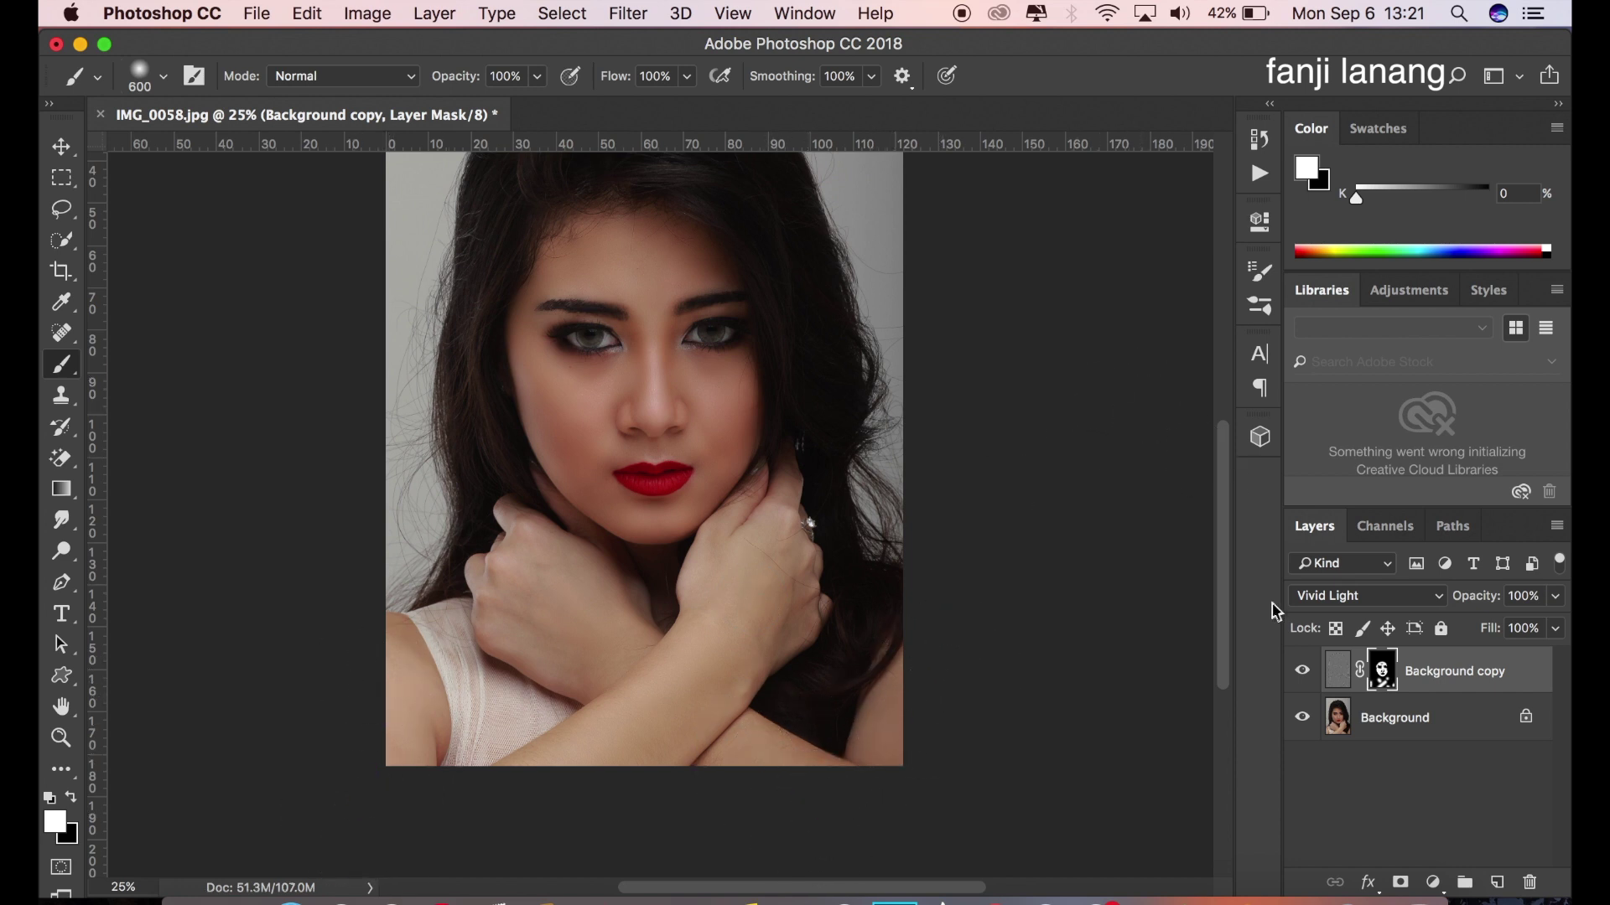
- Compare the portrait with and without the Background copy layer, both as a whole and close up on the face
click(1302, 671)
click(1302, 671)
key(super+equal)
key(super+equal)
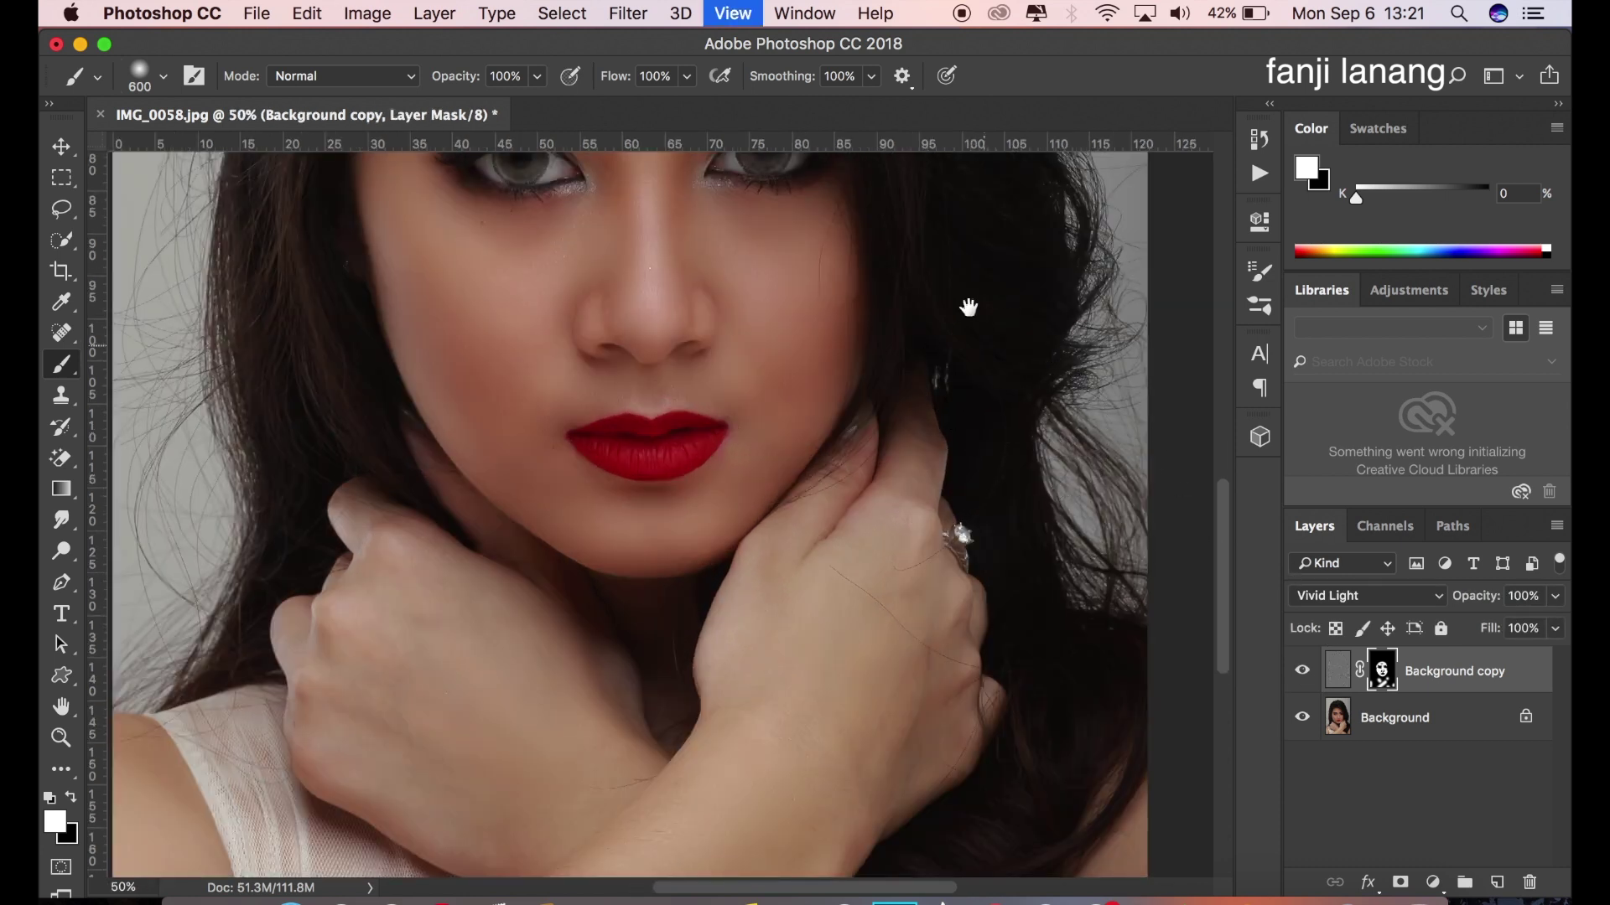
drag(977, 327, 947, 583)
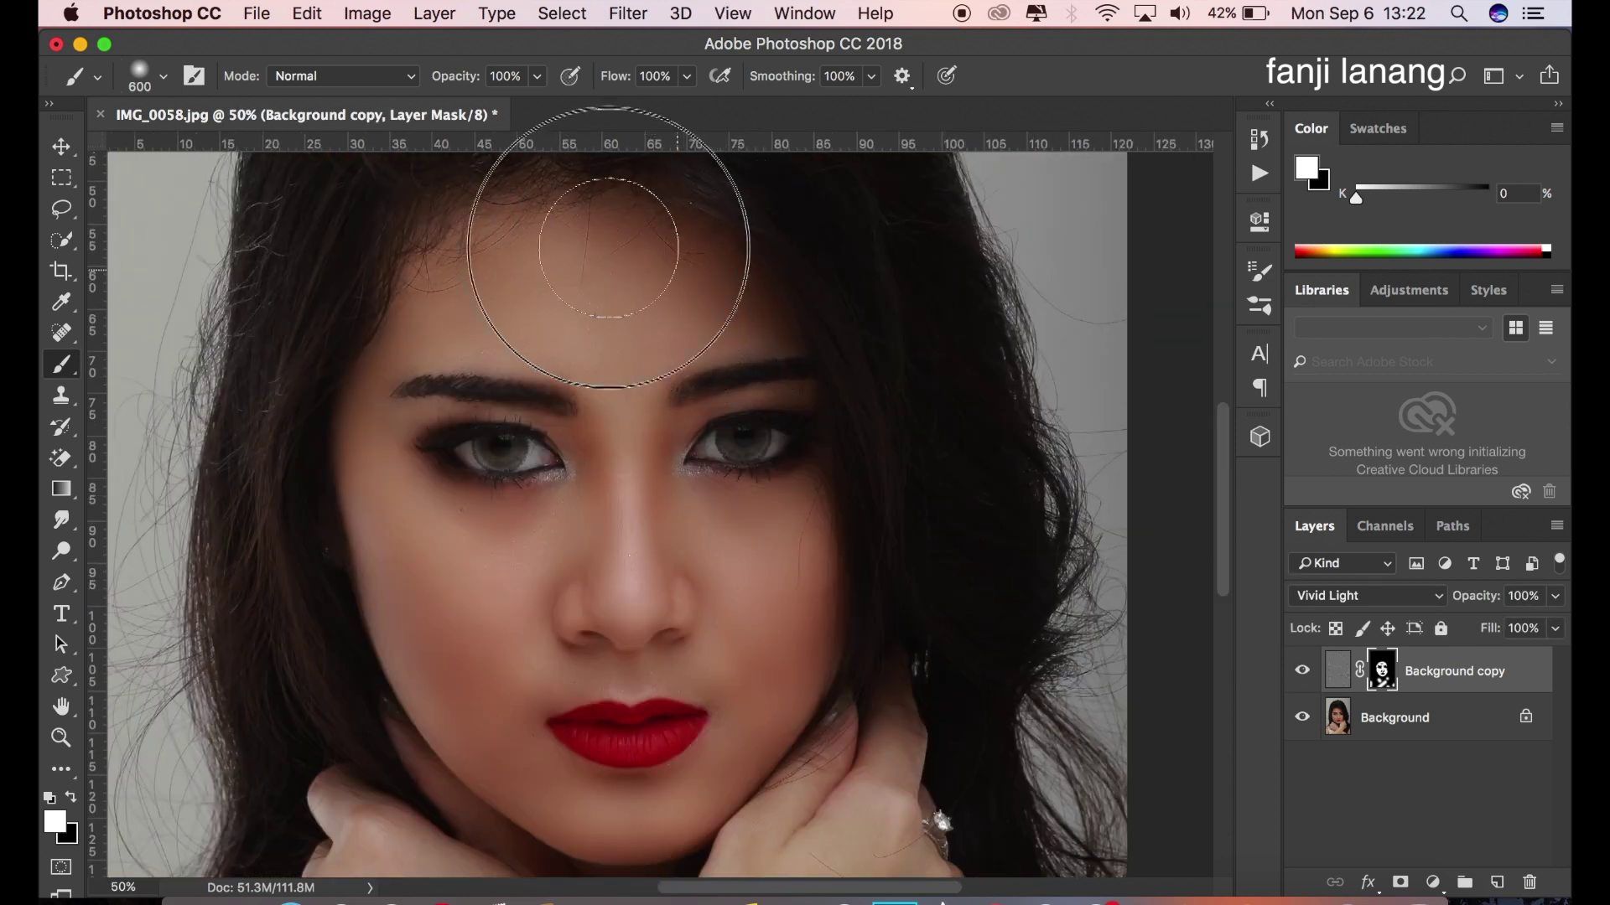
click(1307, 671)
click(1308, 673)
click(1308, 674)
click(1308, 673)
click(1308, 674)
click(1308, 673)
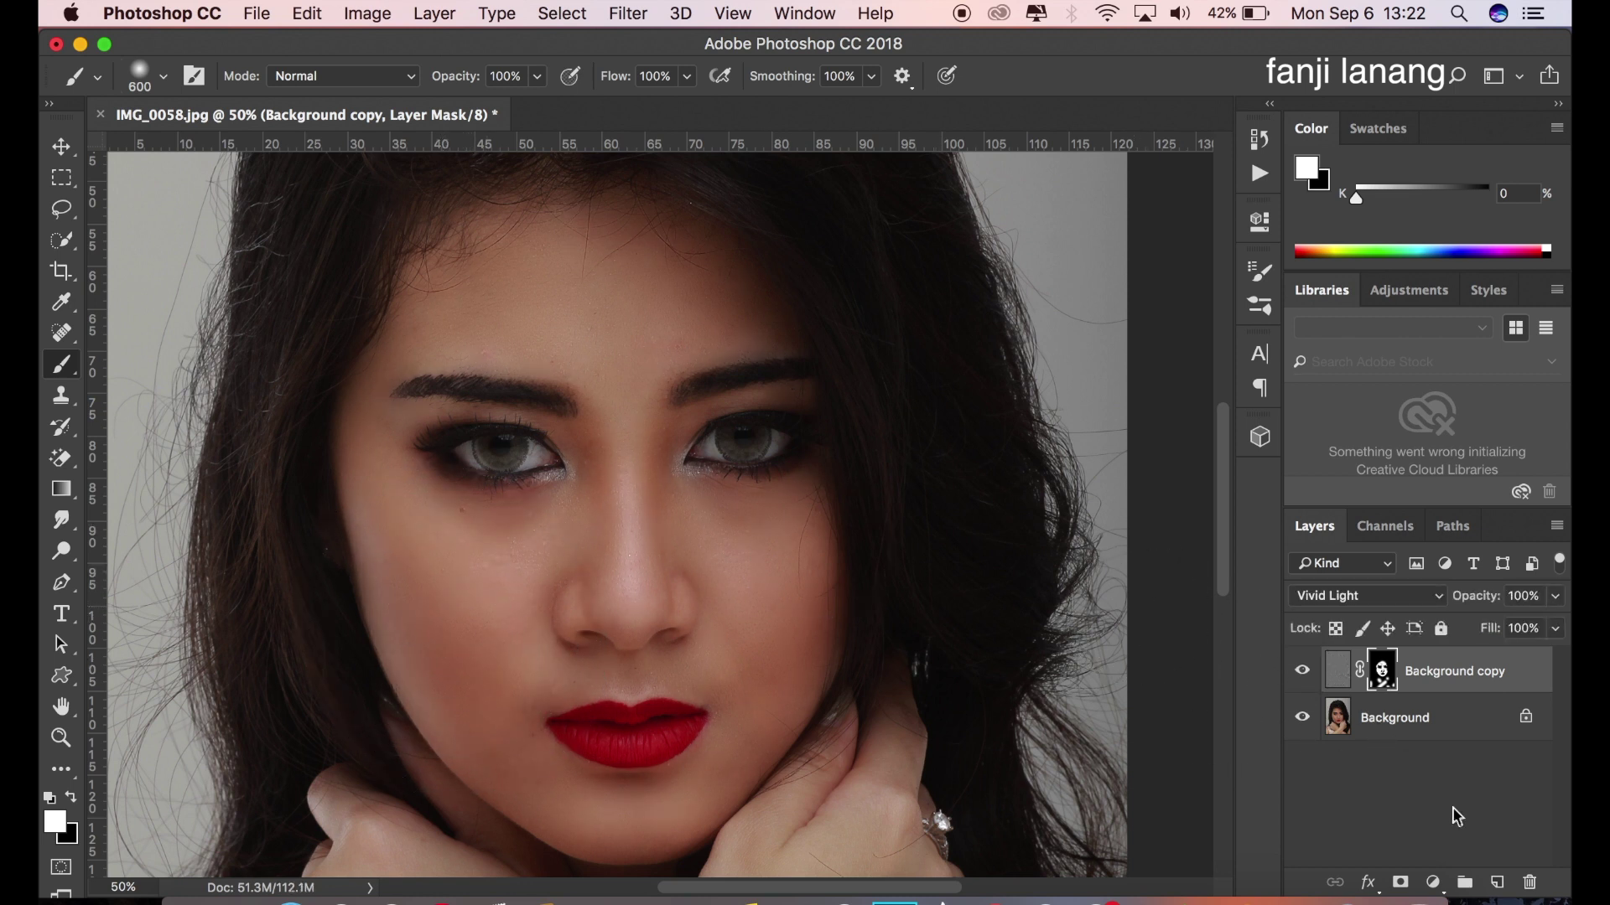
- Add a new empty layer above Background copy and set up the 600-pixel signature-shaped brush with black as the foreground colour
key(super+minus)
key(super+minus)
key(super+minus)
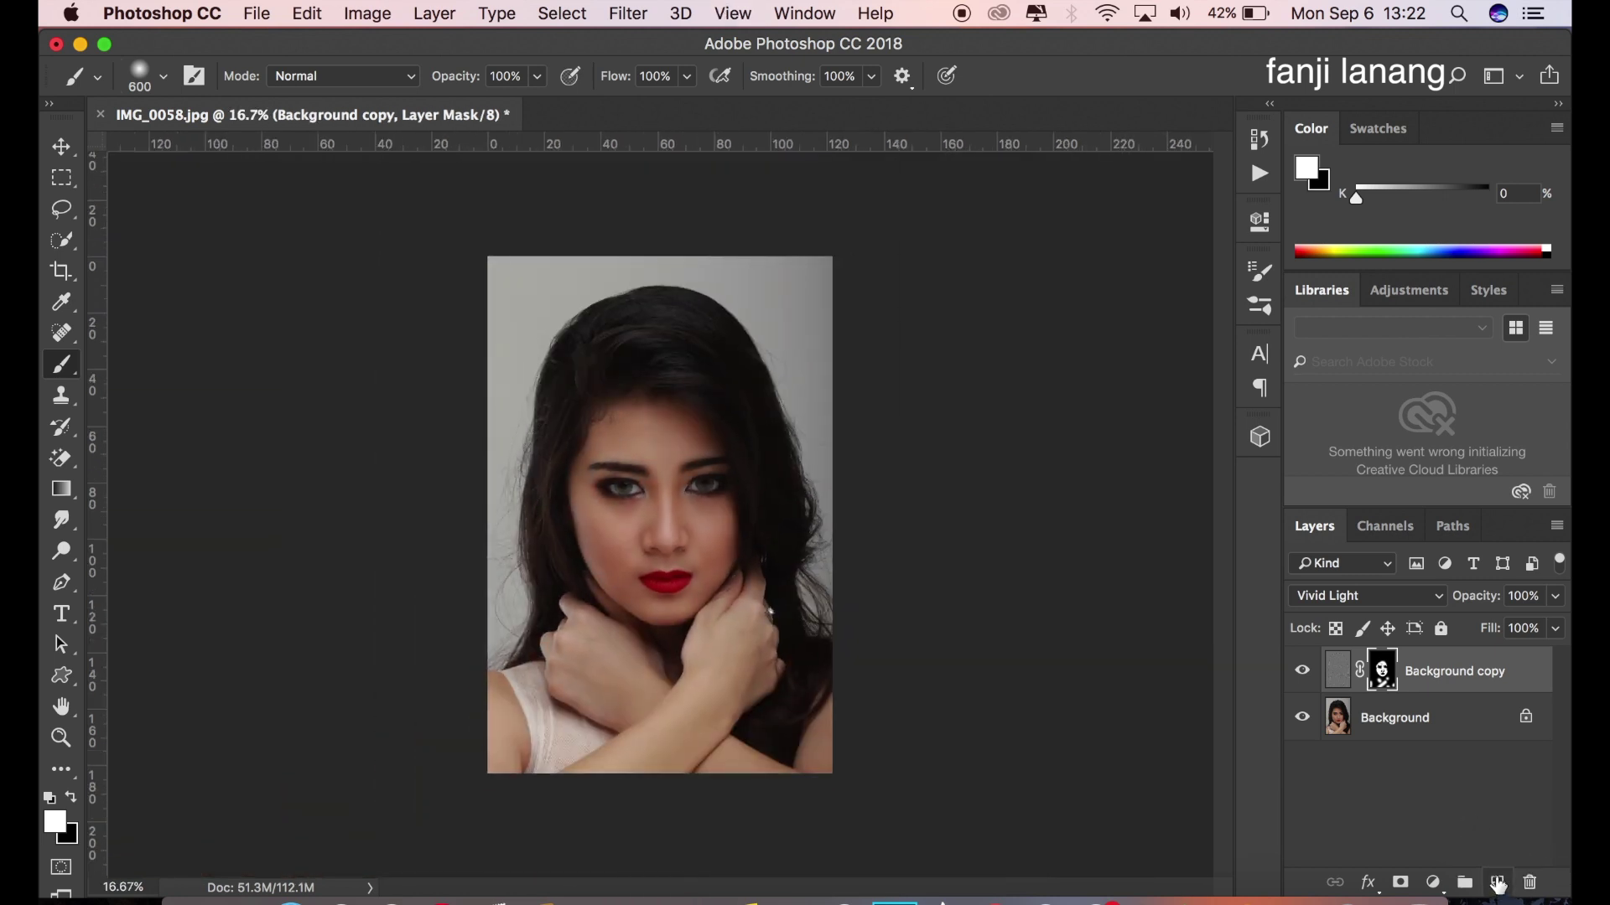
click(1496, 882)
click(61, 147)
click(61, 364)
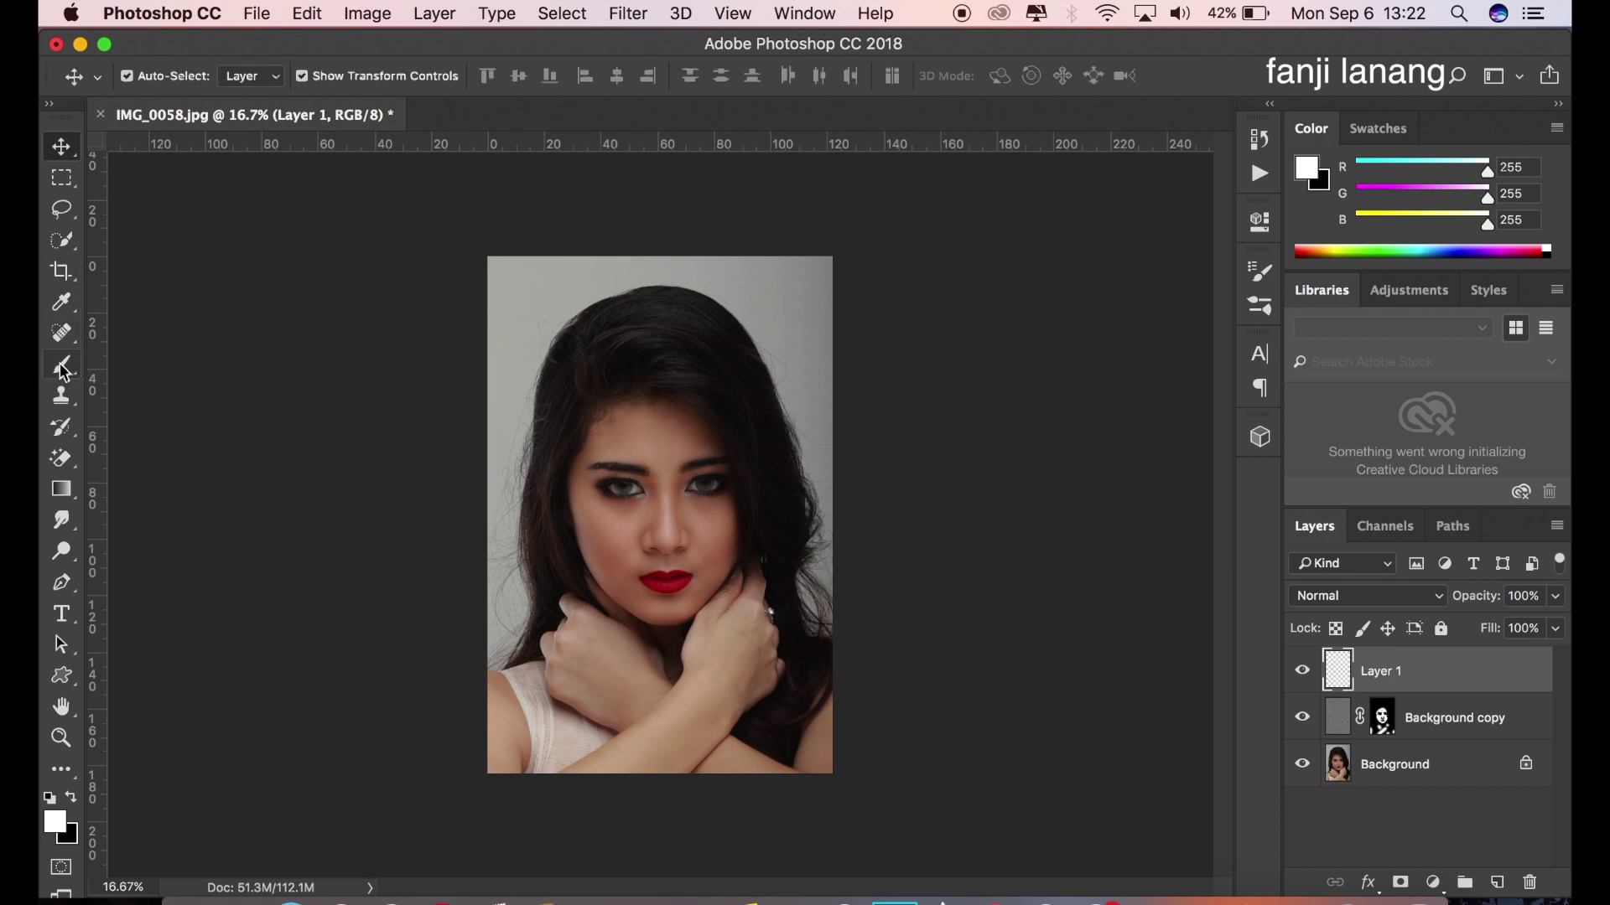
click(163, 76)
double_click(126, 253)
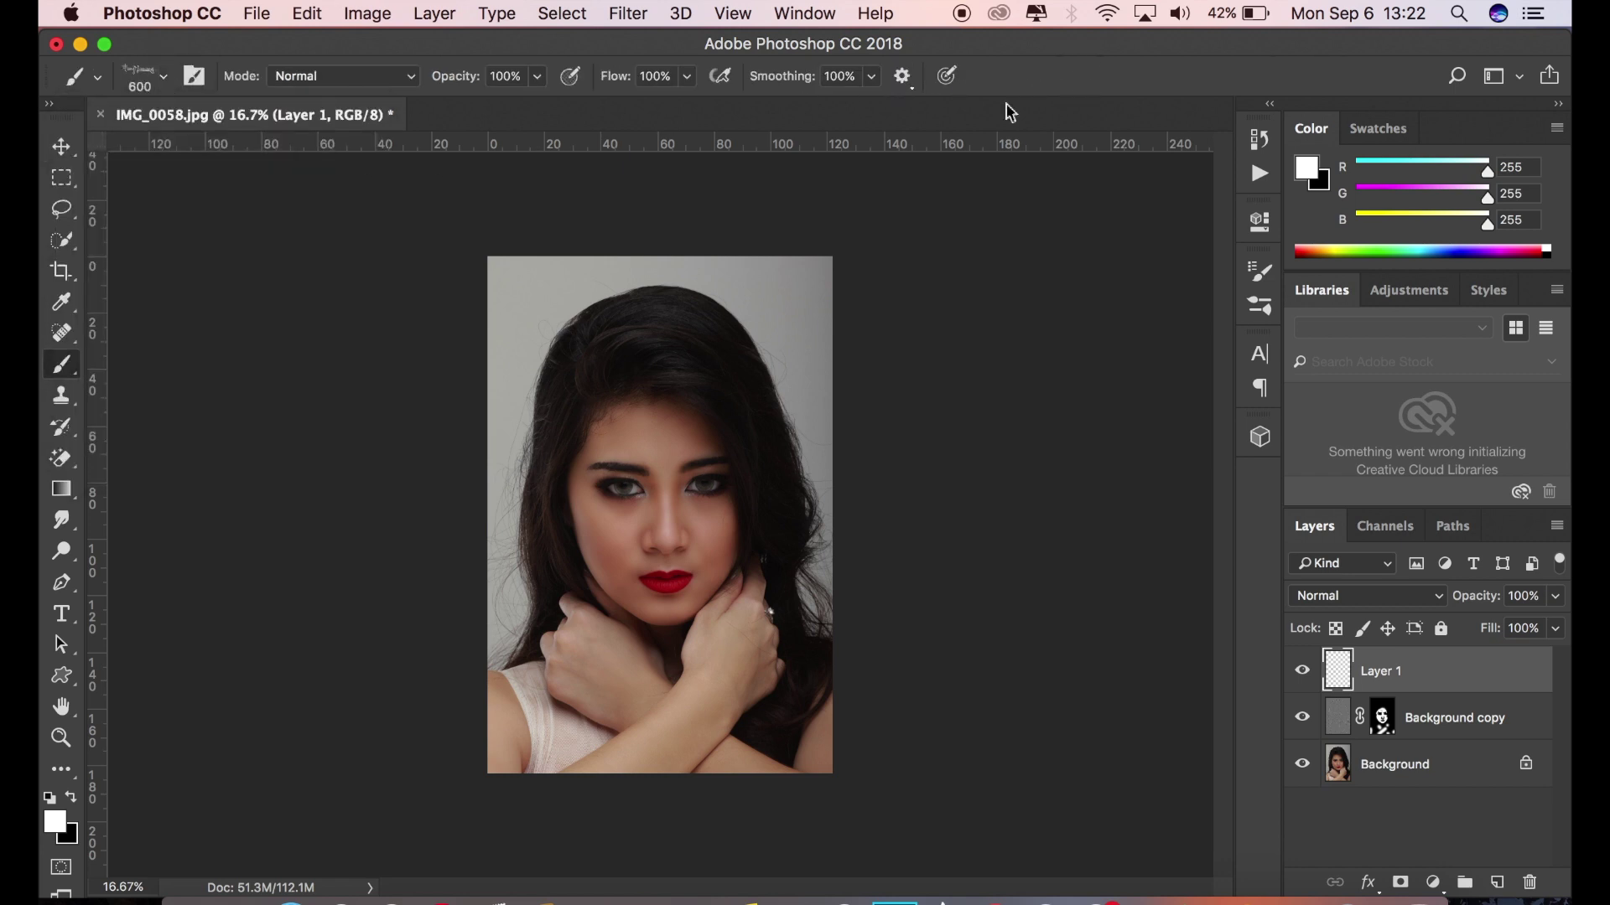
click(72, 797)
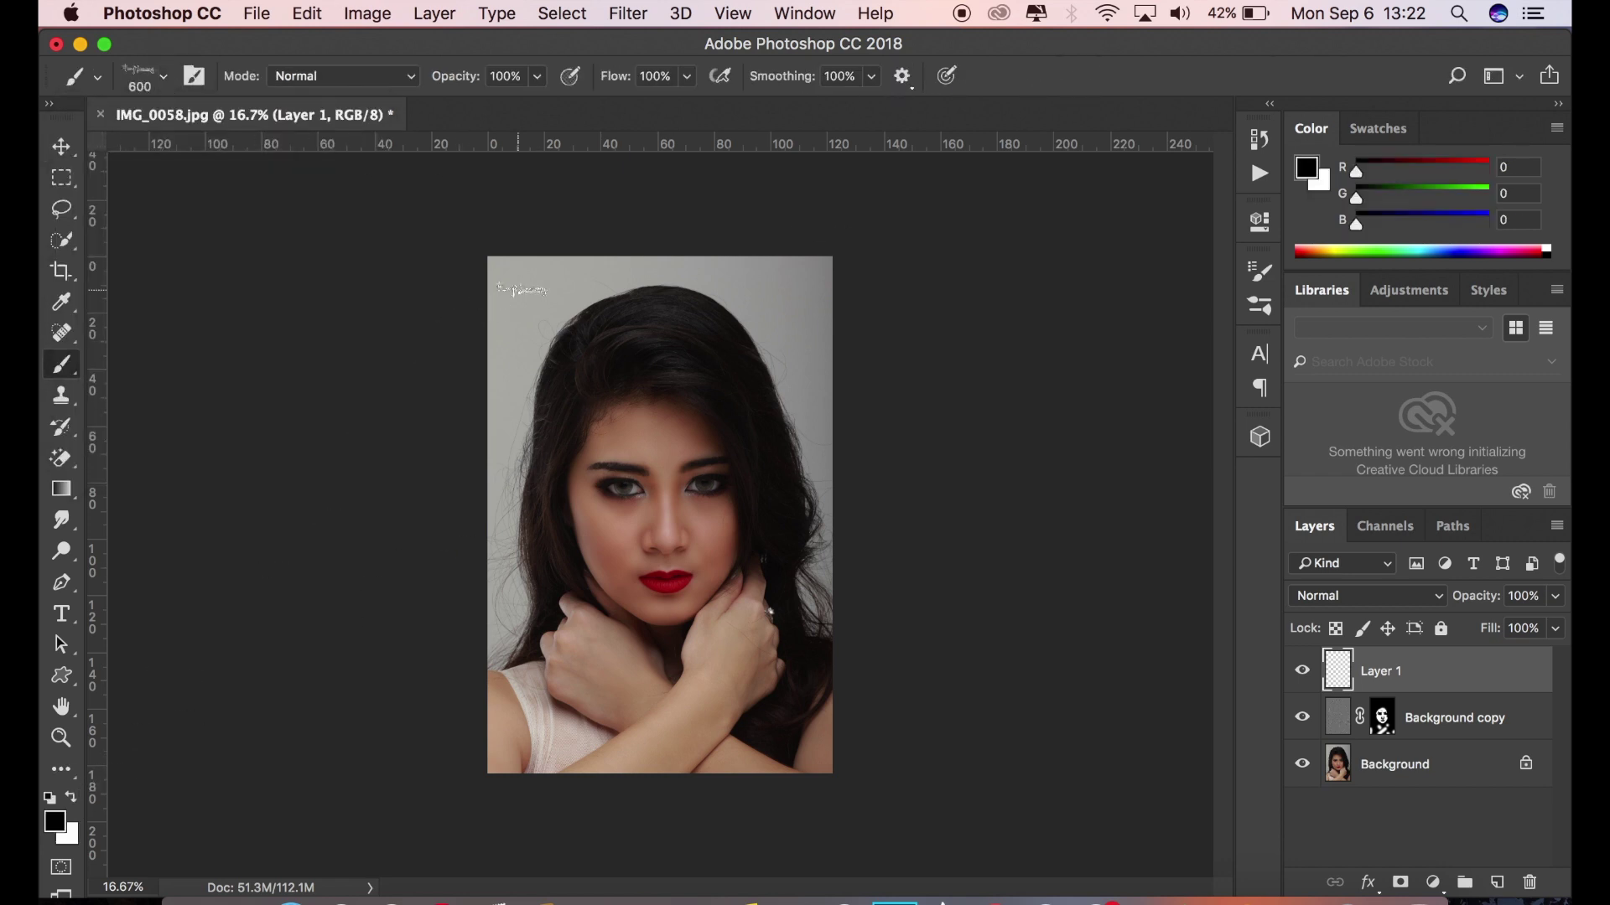